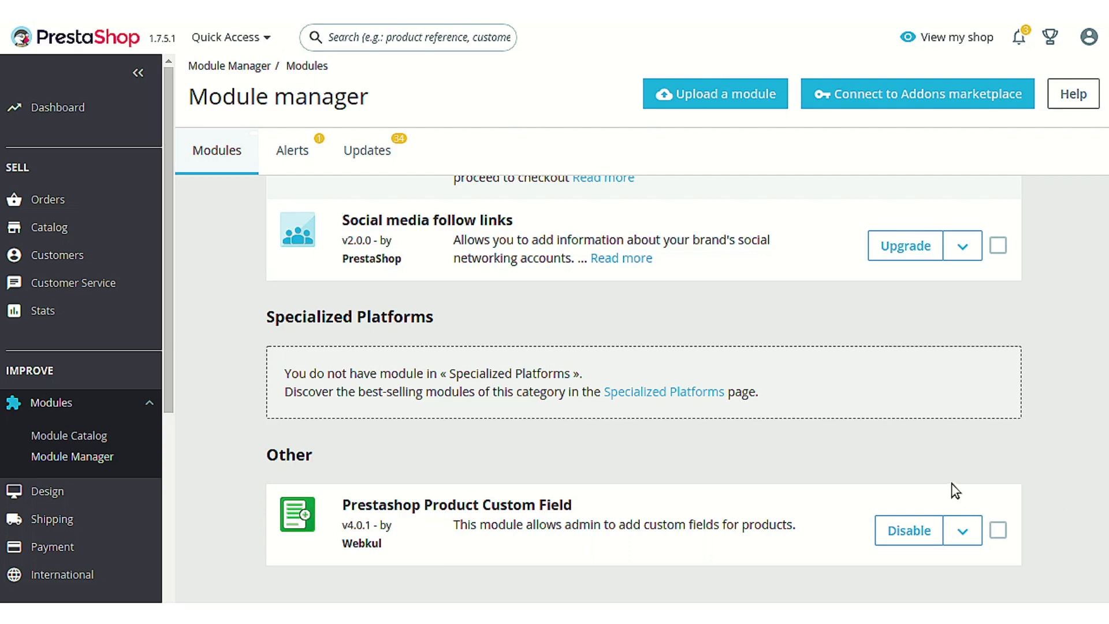
Open the Manage Custom Field page from the Catalog section.
{"action": "mouse_move", "coordinate": [114, 228]}
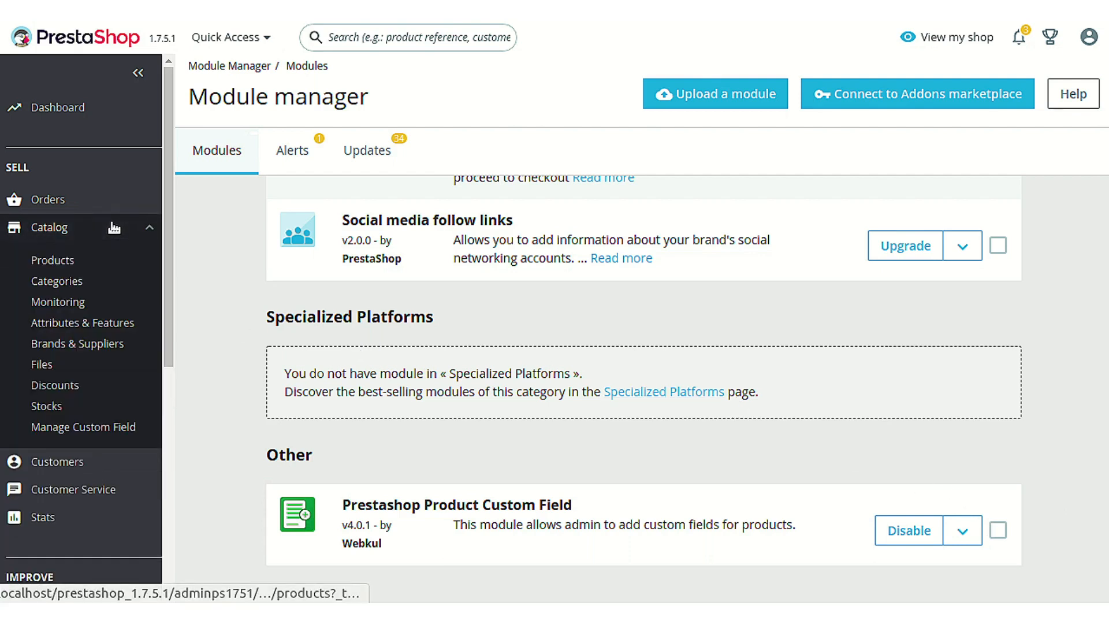
{"action": "left_click", "coordinate": [125, 423]}
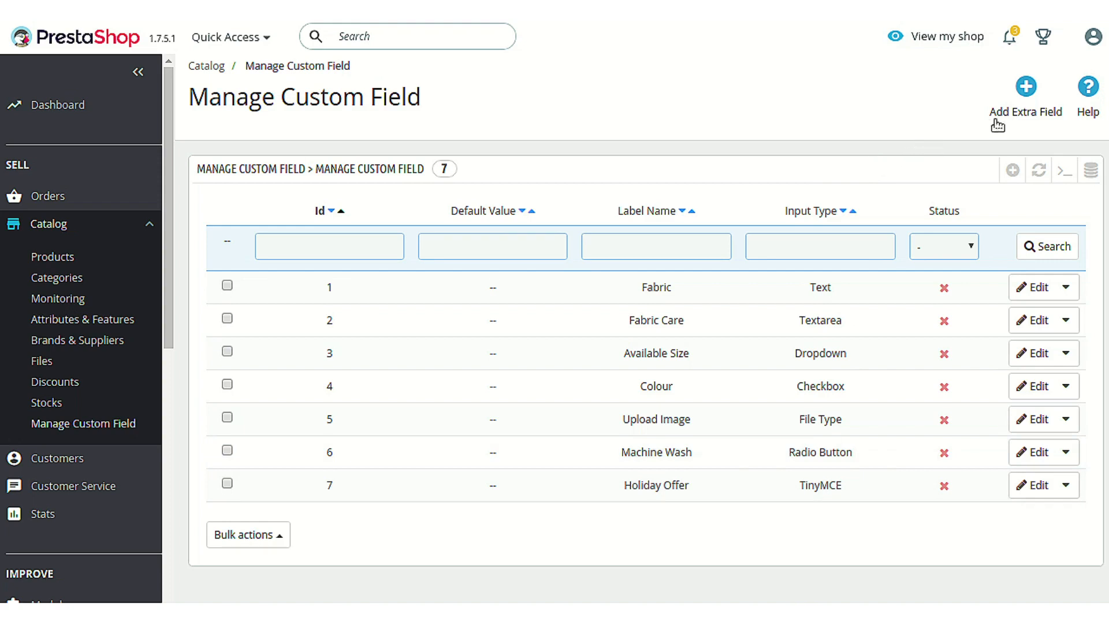
Open a new extra field form and view the options for the Dropdown field type.
{"action": "left_click", "coordinate": [1019, 107]}
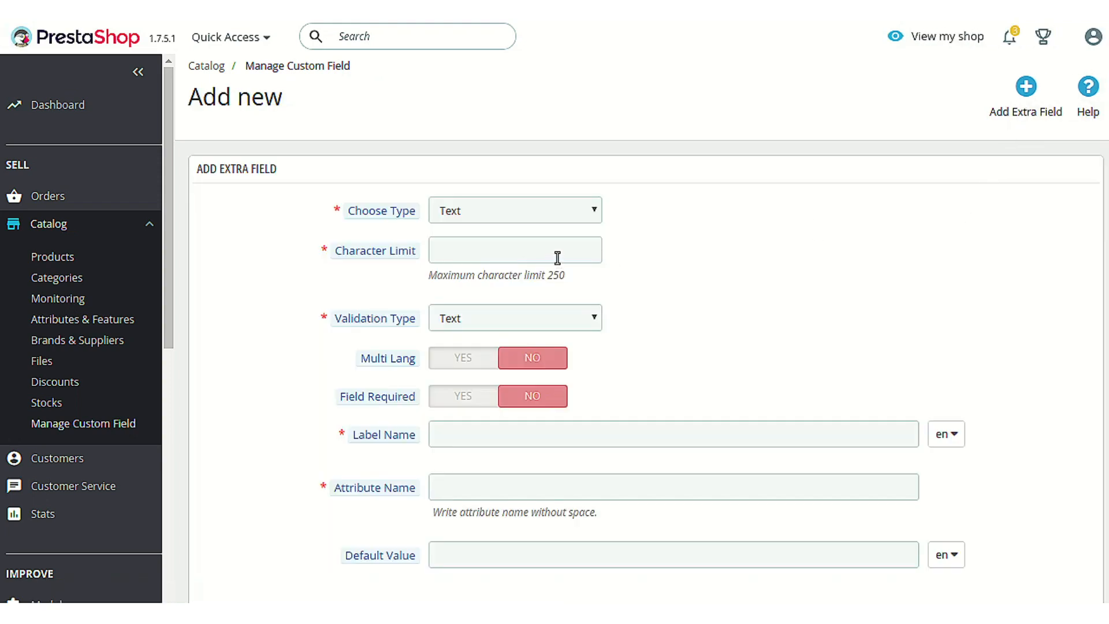
{"action": "left_click", "coordinate": [568, 209]}
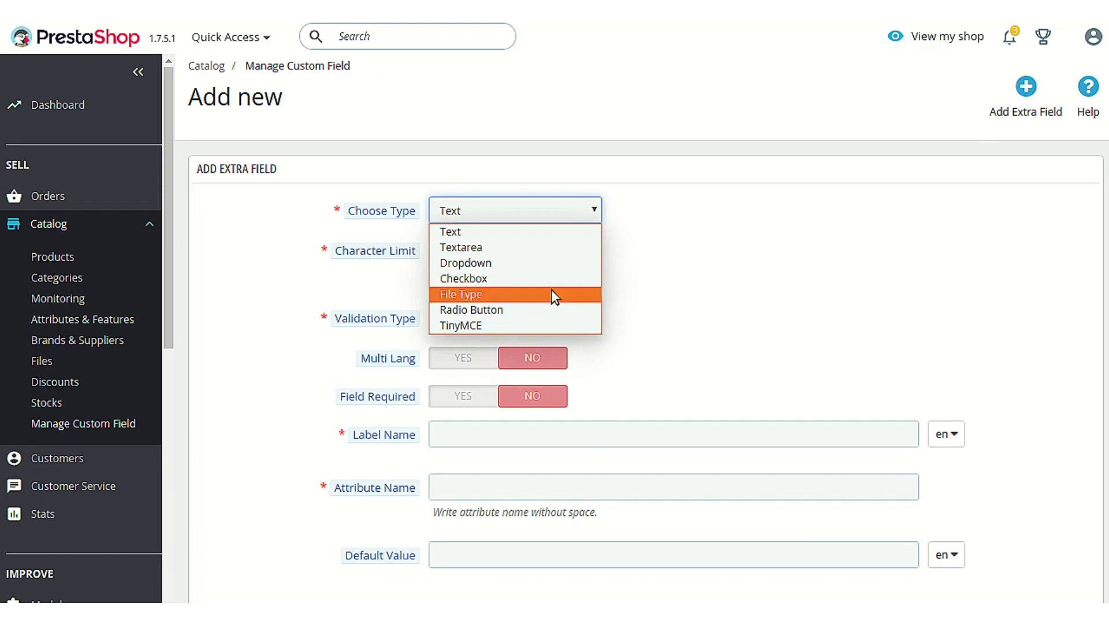
{"action": "left_click", "coordinate": [549, 263]}
{"action": "left_click", "coordinate": [785, 247]}
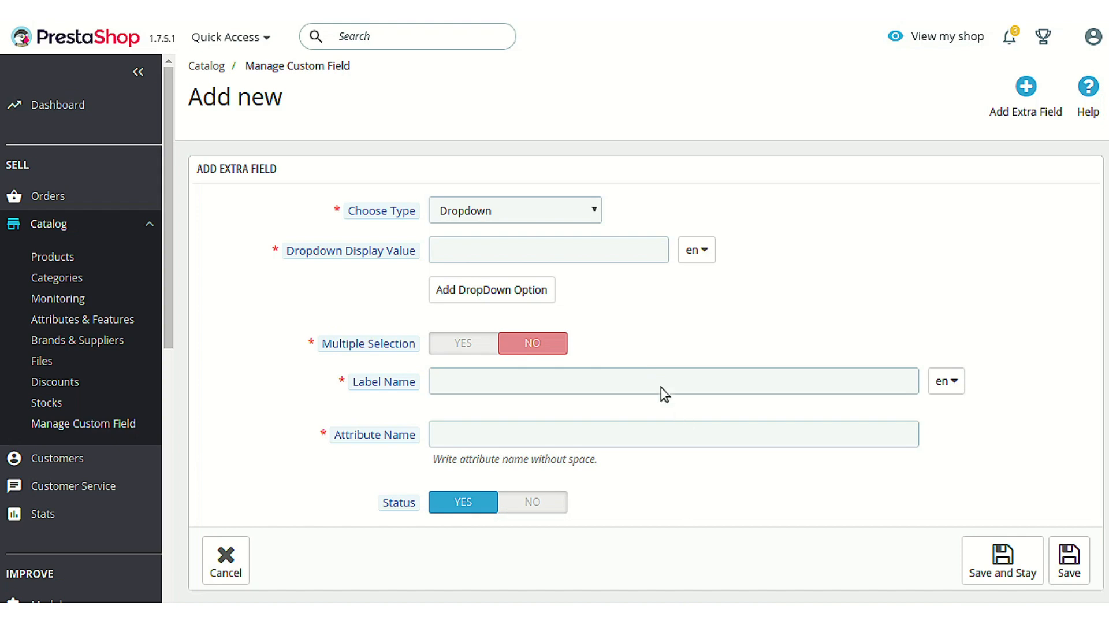
Leave the new field unsaved and return to the custom field list.
{"action": "left_click", "coordinate": [584, 214]}
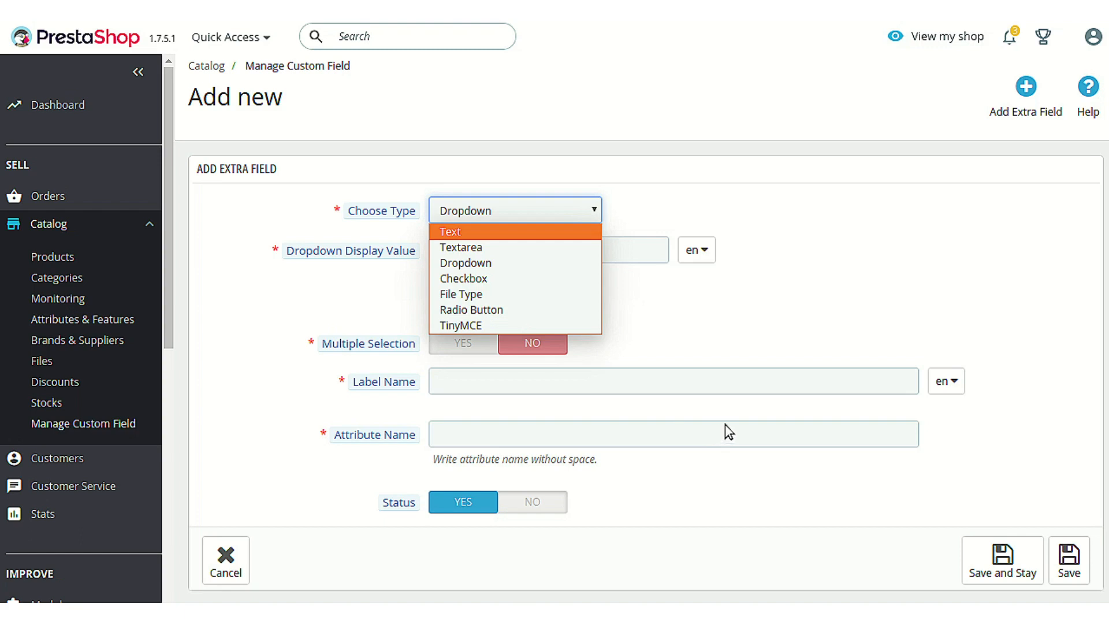
{"action": "left_click", "coordinate": [317, 69]}
{"action": "left_click", "coordinate": [316, 69]}
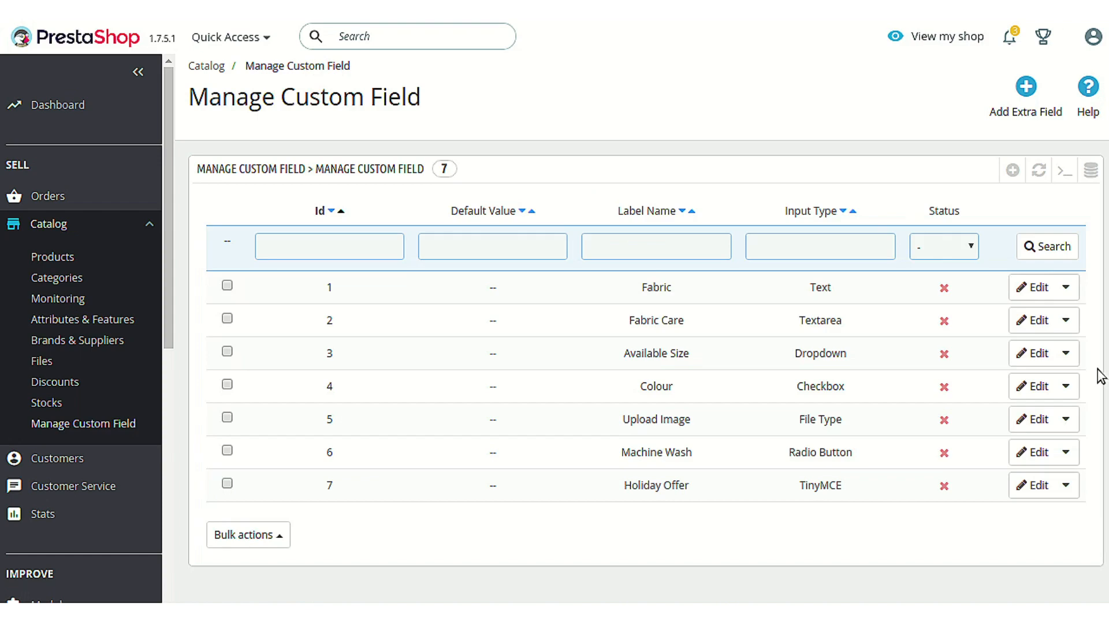
Open the Fabric field for editing and review its Validation Type choices.
{"action": "left_click", "coordinate": [1031, 296]}
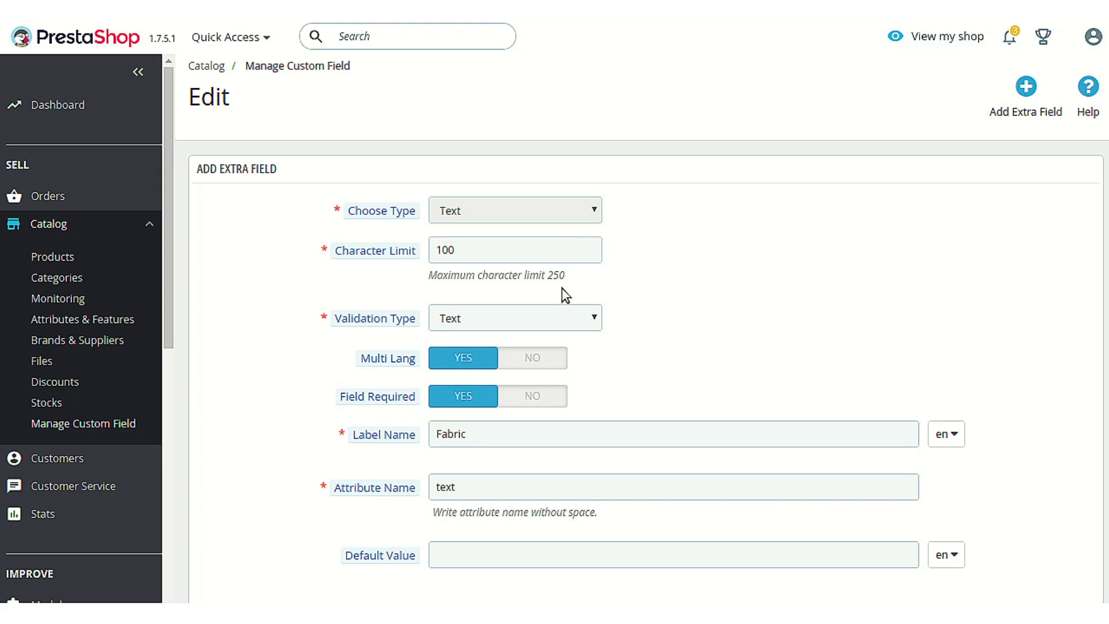
{"action": "left_click", "coordinate": [563, 319]}
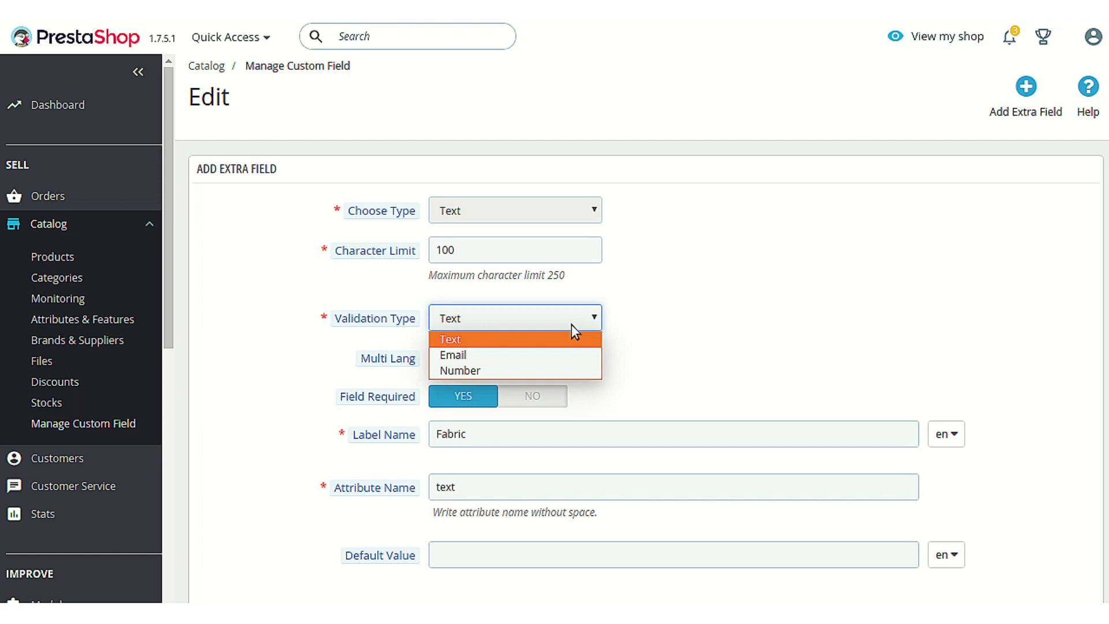
{"action": "left_click", "coordinate": [633, 356]}
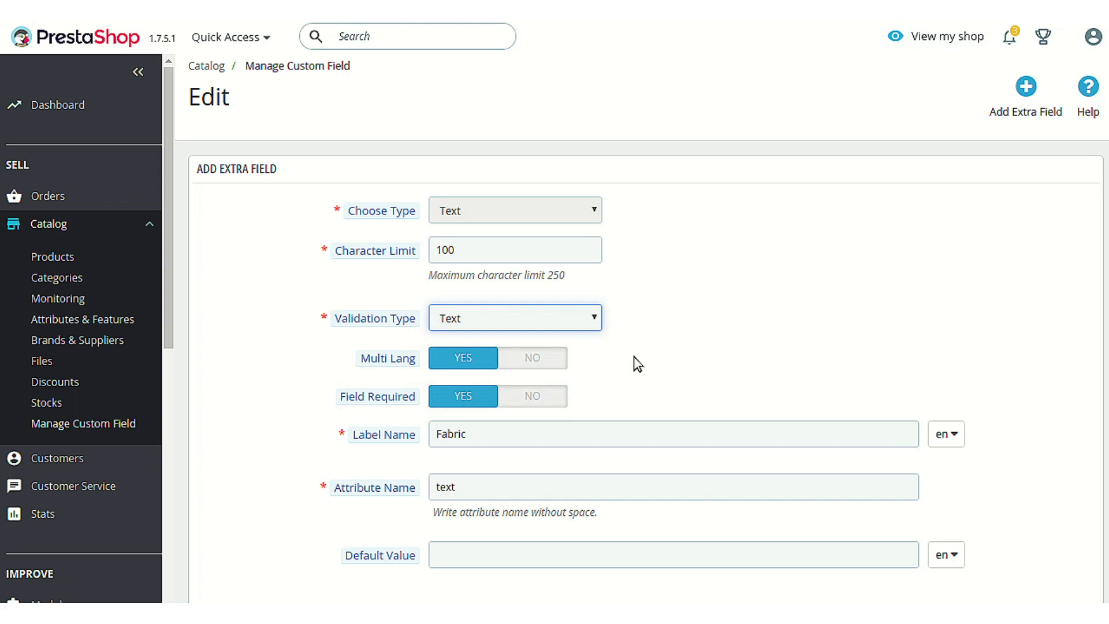
{"action": "left_click", "coordinate": [615, 352]}
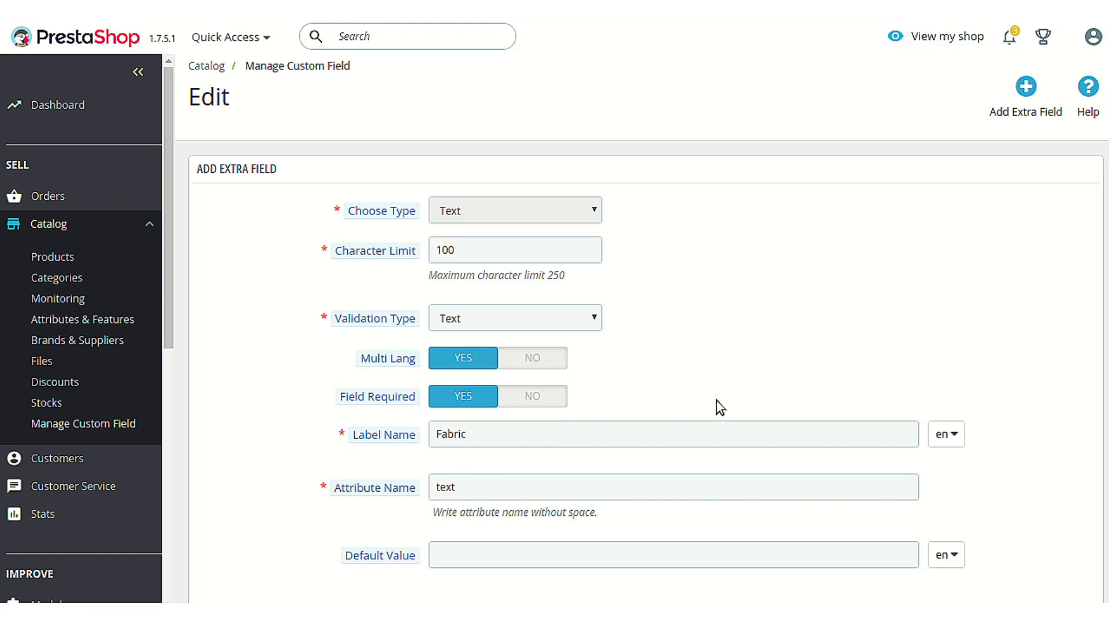
{"action": "left_click", "coordinate": [591, 324]}
{"action": "left_click", "coordinate": [592, 327]}
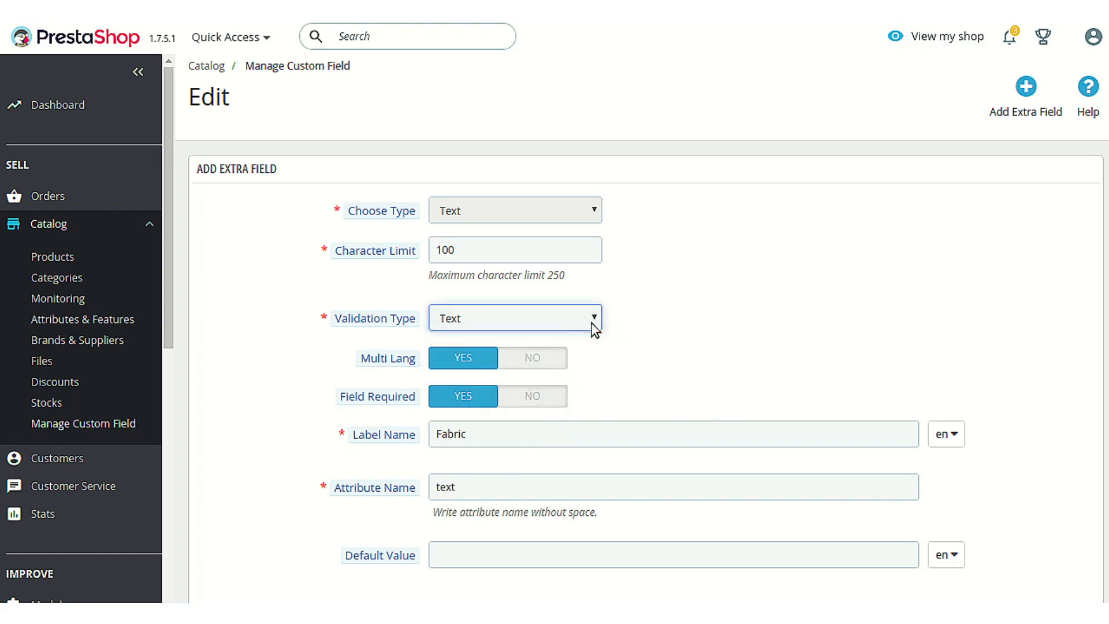
{"action": "left_click", "coordinate": [712, 319]}
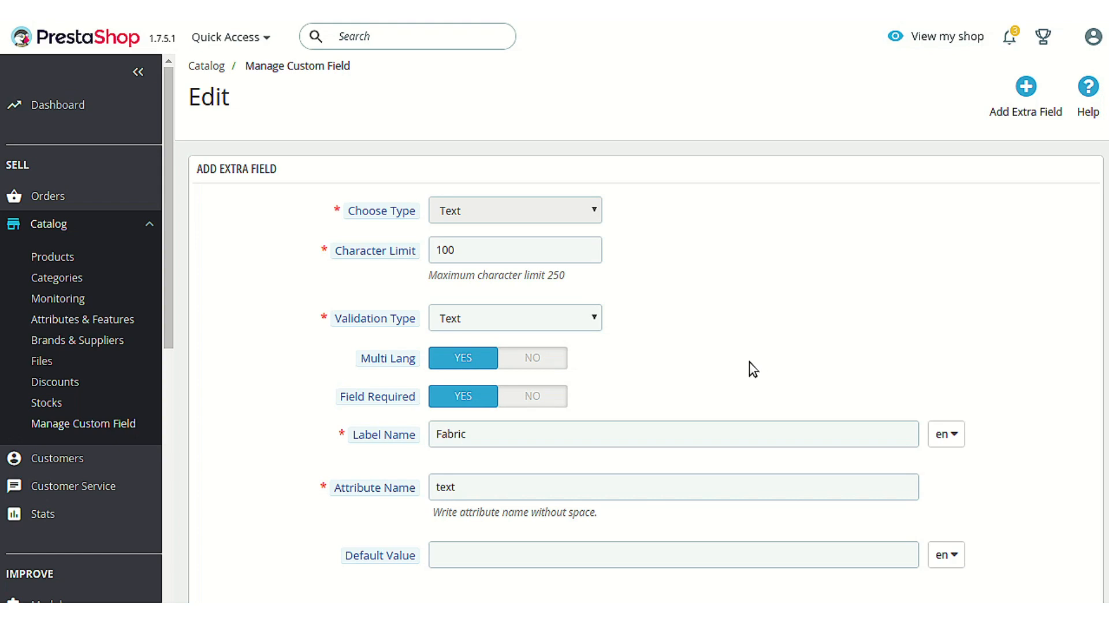
Examine the remaining Fabric field settings, then return to the custom field list.
{"action": "scroll", "coordinate": [750, 362], "scroll_direction": "down", "scroll_amount": 2}
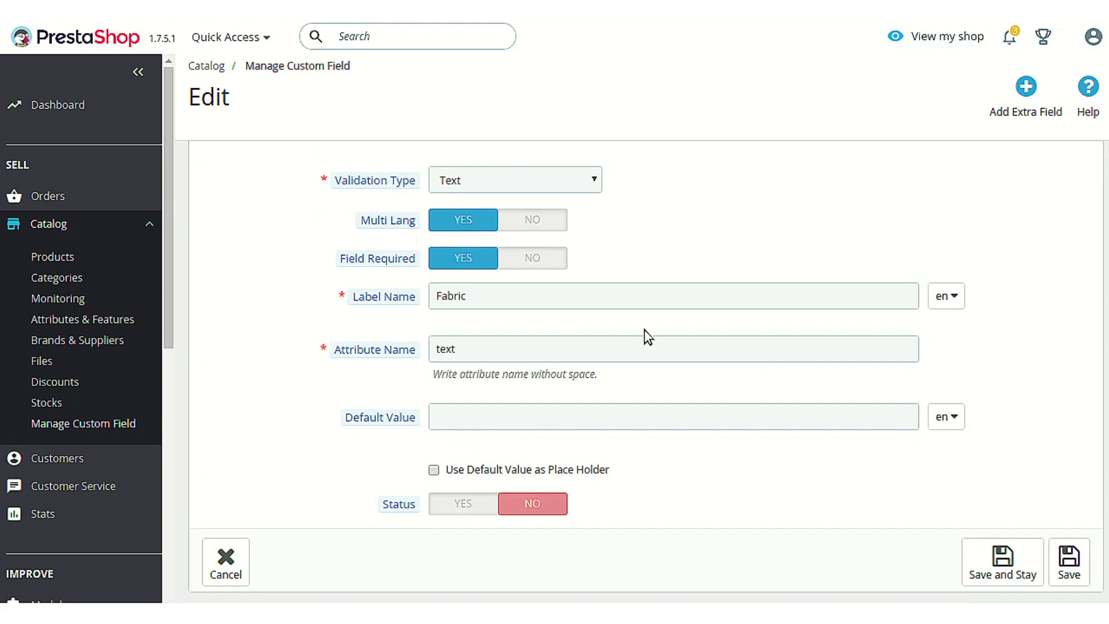
{"action": "scroll", "coordinate": [645, 329], "scroll_direction": "up", "scroll_amount": 2}
{"action": "scroll", "coordinate": [647, 330], "scroll_direction": "down", "scroll_amount": 2}
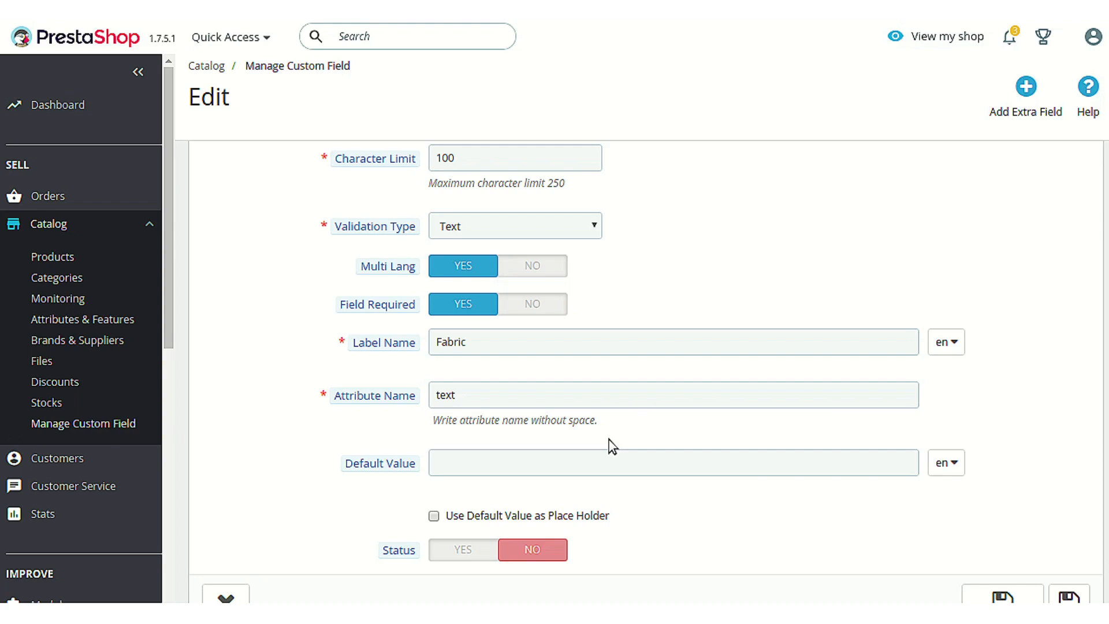
{"action": "left_click", "coordinate": [572, 470]}
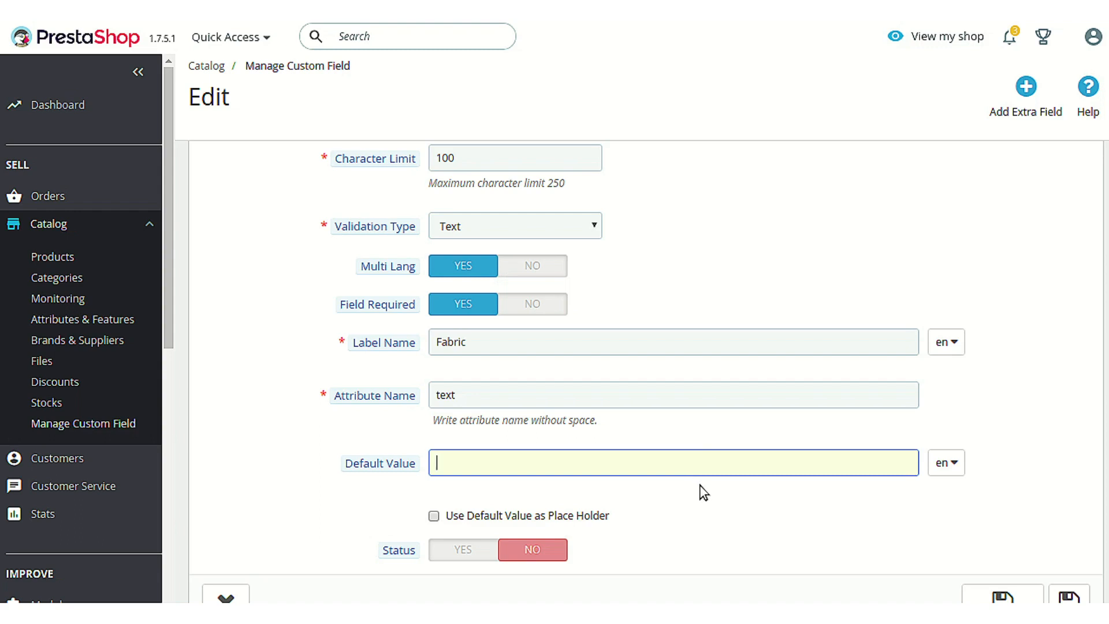
{"action": "scroll", "coordinate": [736, 548], "scroll_direction": "up", "scroll_amount": 2}
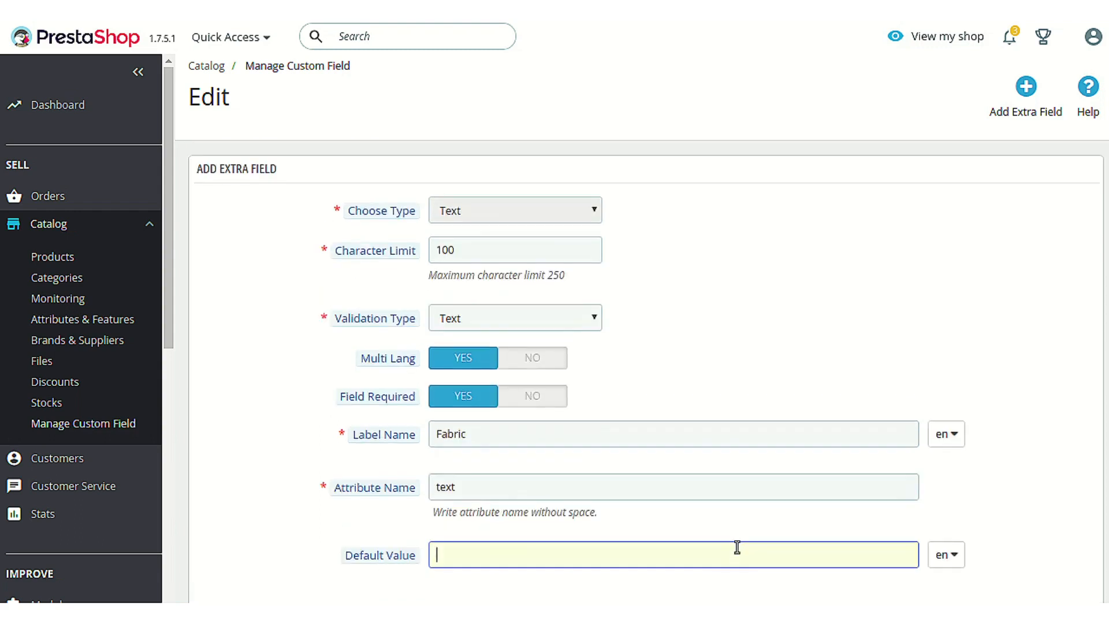
{"action": "scroll", "coordinate": [737, 547], "scroll_direction": "down", "scroll_amount": 4}
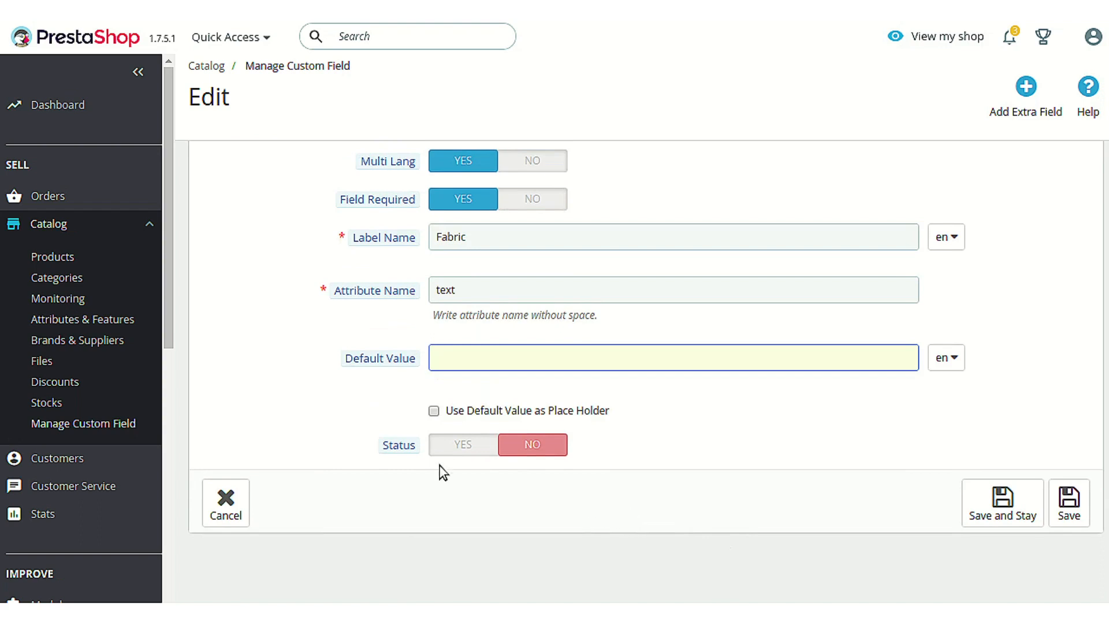
{"action": "scroll", "coordinate": [447, 468], "scroll_direction": "up", "scroll_amount": 3}
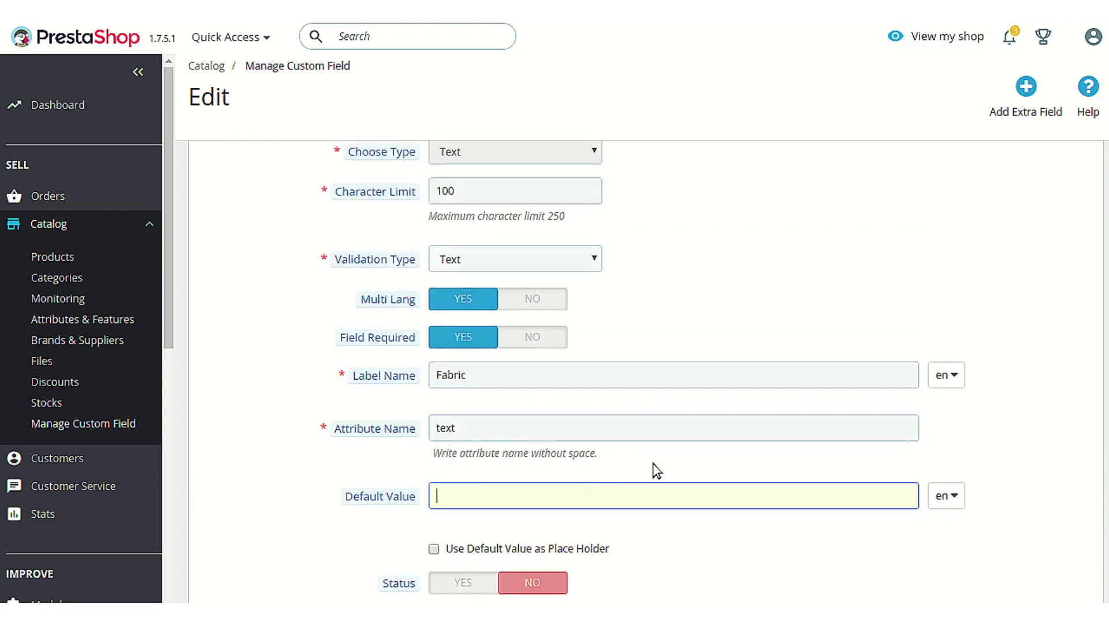
{"action": "scroll", "coordinate": [650, 464], "scroll_direction": "up", "scroll_amount": 1}
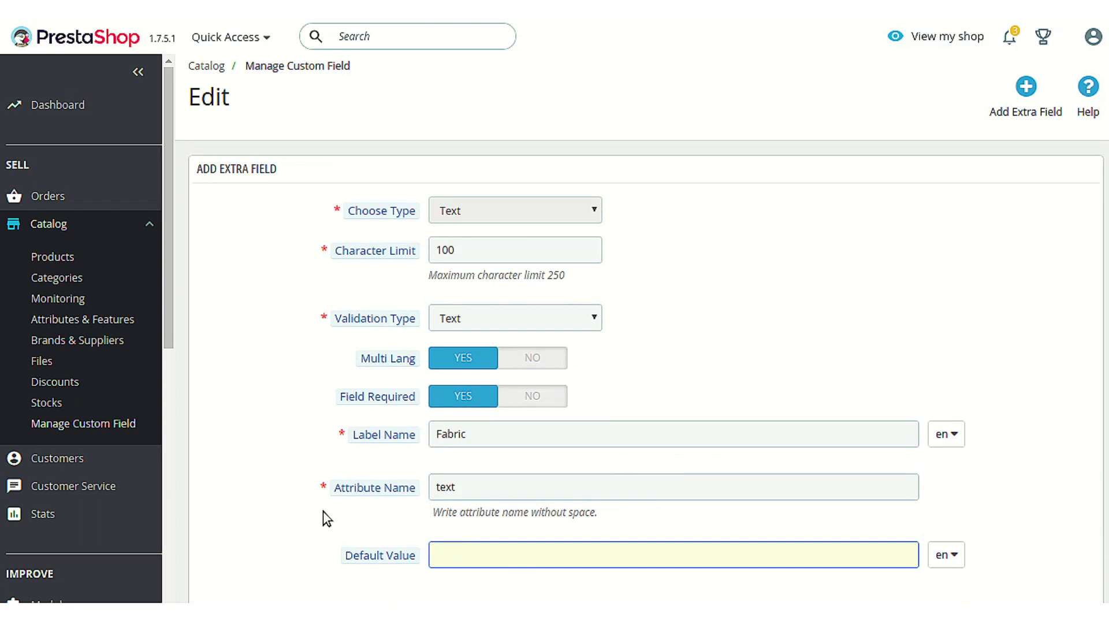
{"action": "left_click", "coordinate": [345, 66]}
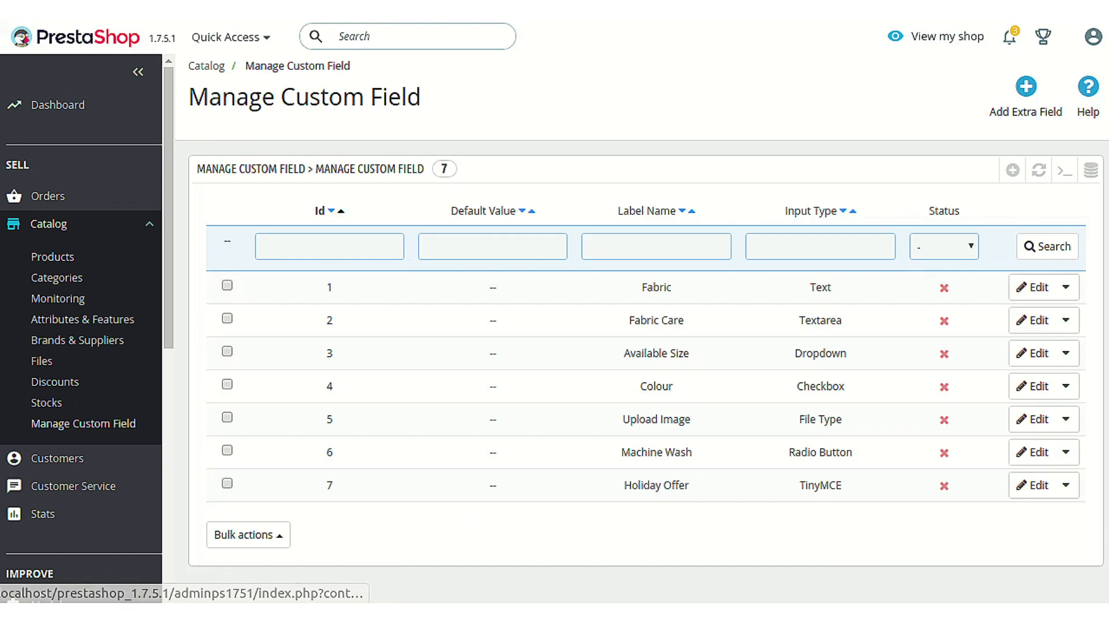
Open the Fabric Care field's settings for review and return to the list.
{"action": "left_click", "coordinate": [1035, 321]}
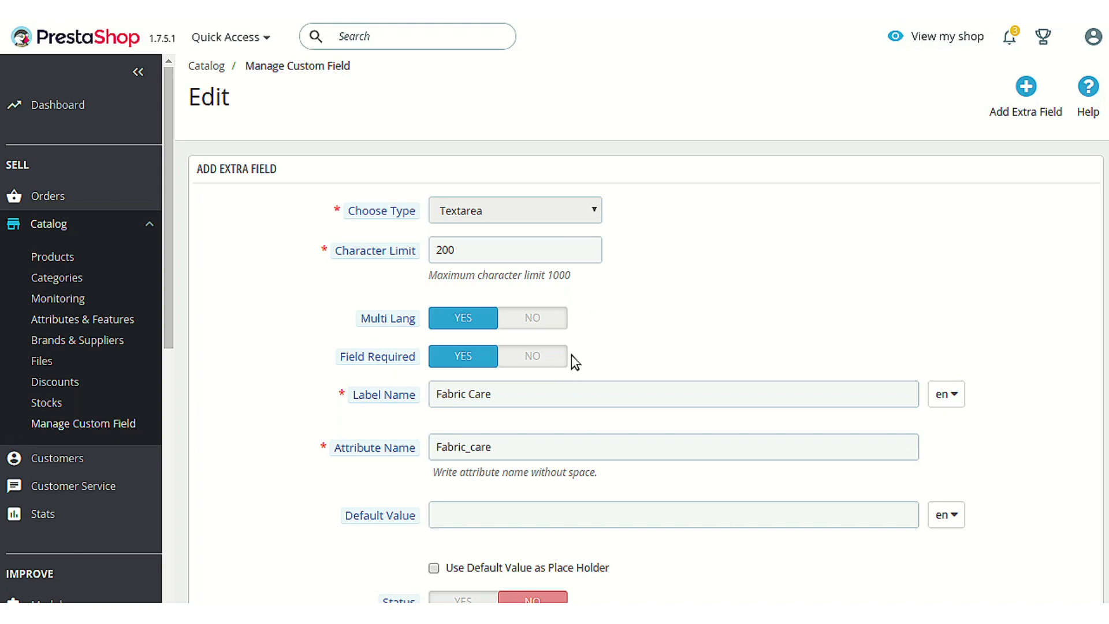
{"action": "scroll", "coordinate": [628, 357], "scroll_direction": "down", "scroll_amount": 2}
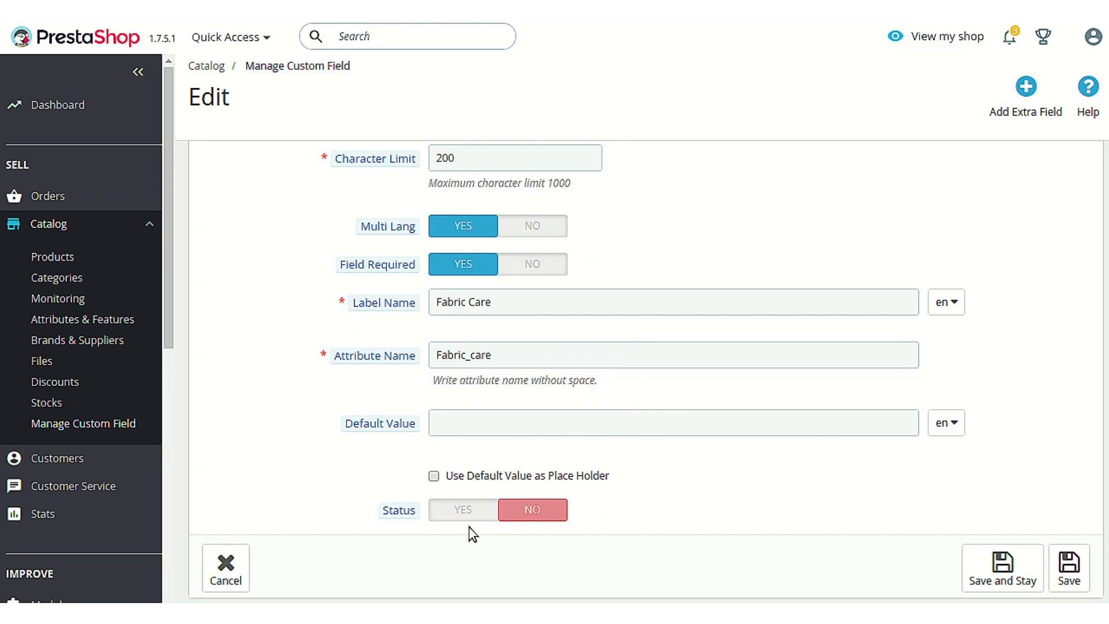
{"action": "scroll", "coordinate": [473, 533], "scroll_direction": "up", "scroll_amount": 2}
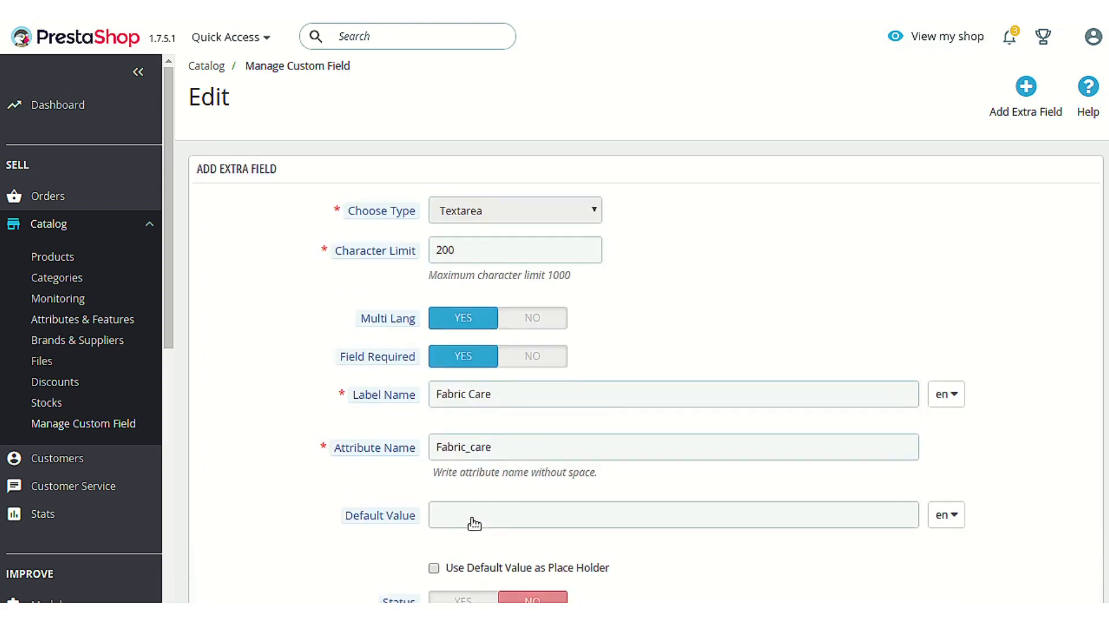
{"action": "left_click", "coordinate": [292, 66]}
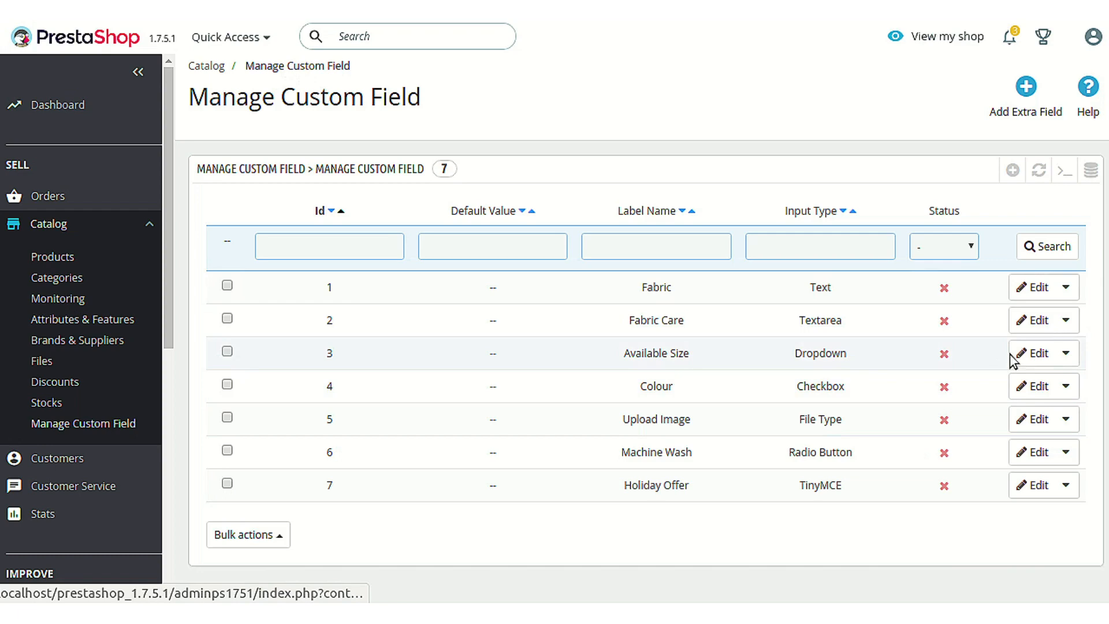
Open the Available Size field and examine the language options for its dropdown display values.
{"action": "left_click", "coordinate": [1038, 354]}
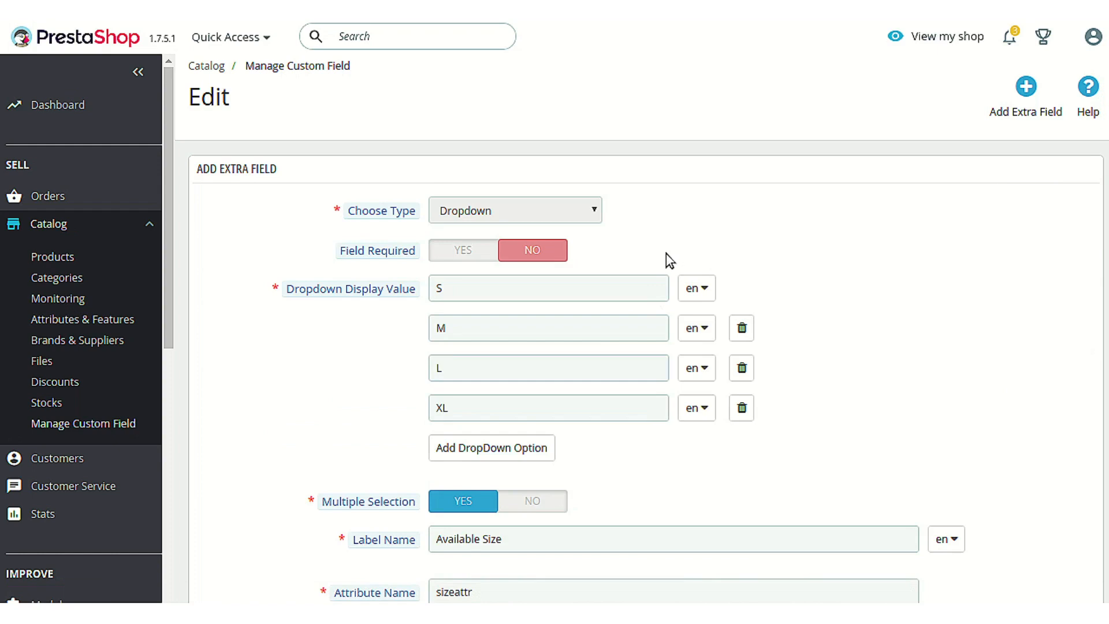
{"action": "mouse_move", "coordinate": [390, 258]}
{"action": "left_click", "coordinate": [702, 294]}
{"action": "left_click", "coordinate": [701, 293]}
{"action": "left_click", "coordinate": [701, 293]}
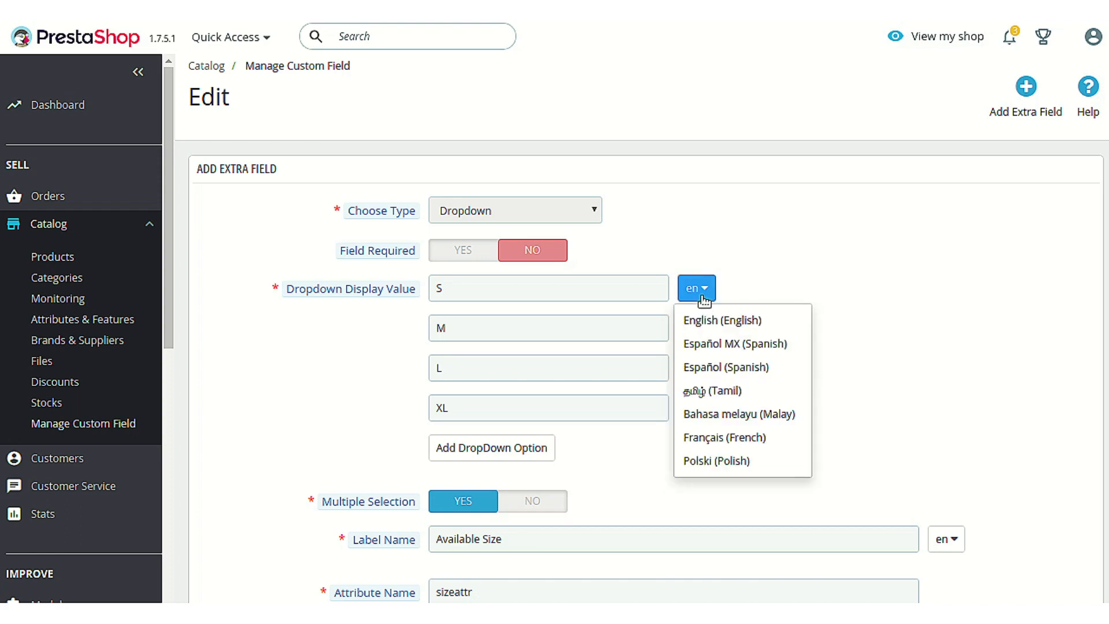
{"action": "left_click", "coordinate": [768, 298]}
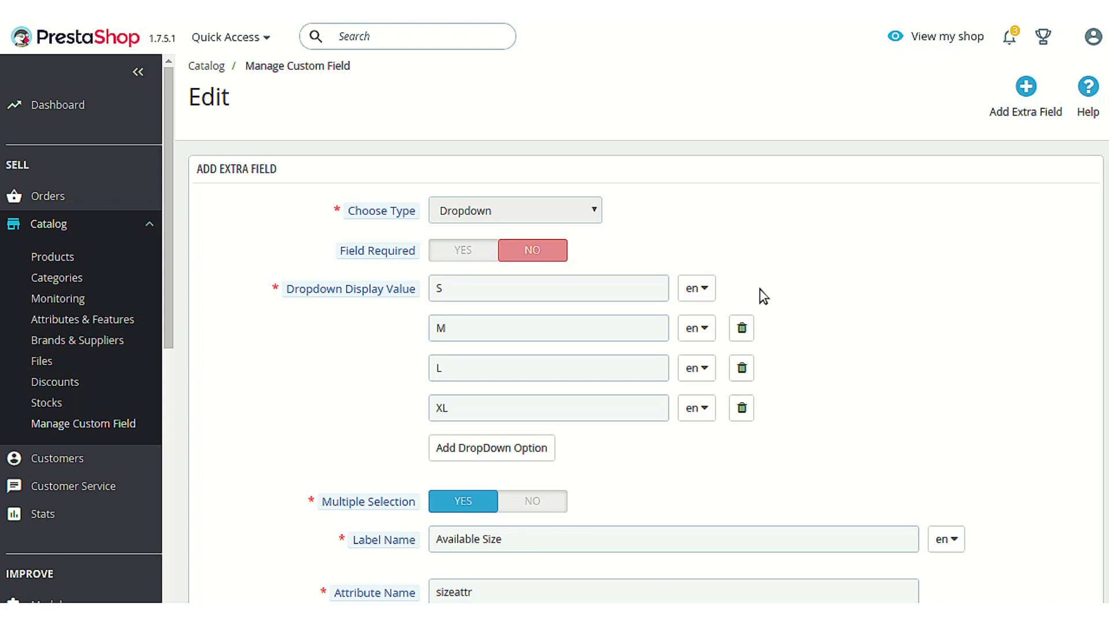
{"action": "left_click", "coordinate": [710, 294]}
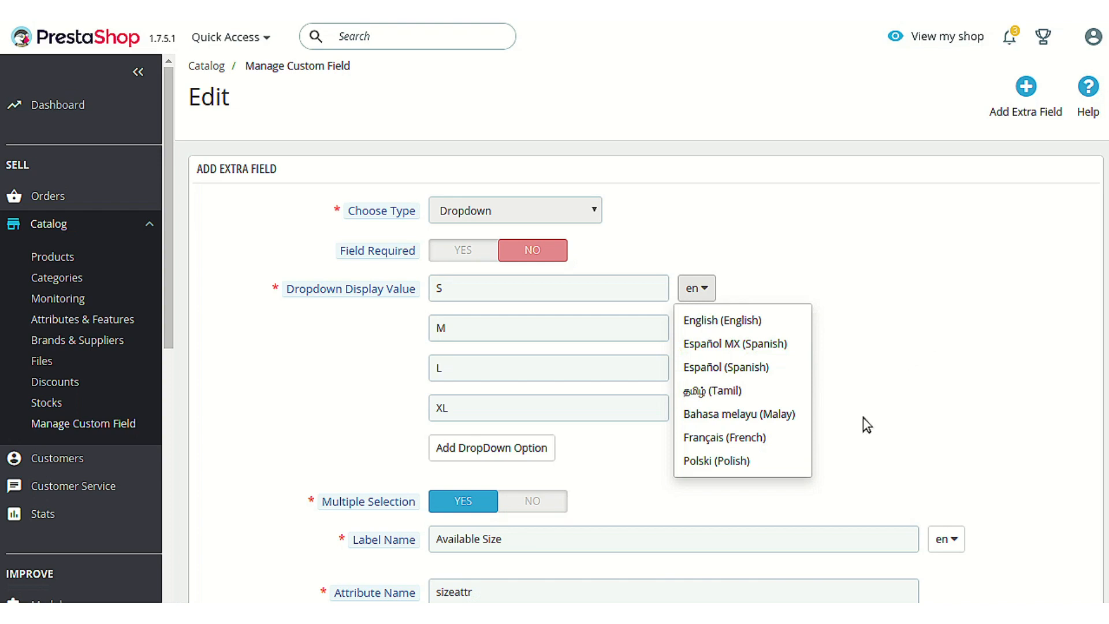
{"action": "left_click", "coordinate": [927, 341]}
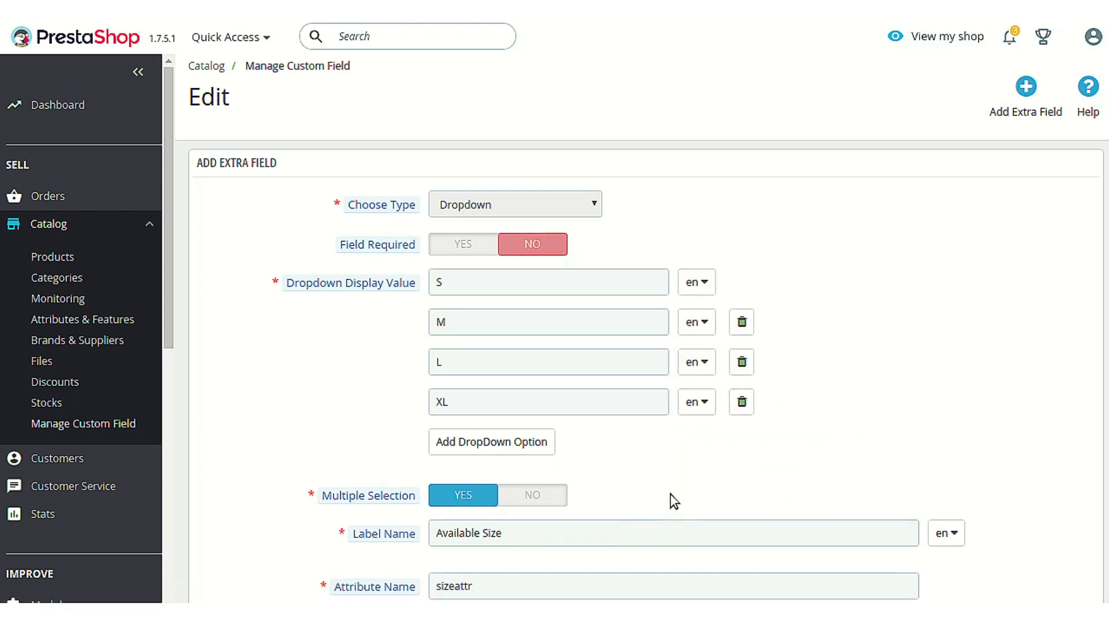
Review the rest of the Available Size settings and return to the custom field list.
{"action": "scroll", "coordinate": [670, 493], "scroll_direction": "down", "scroll_amount": 2}
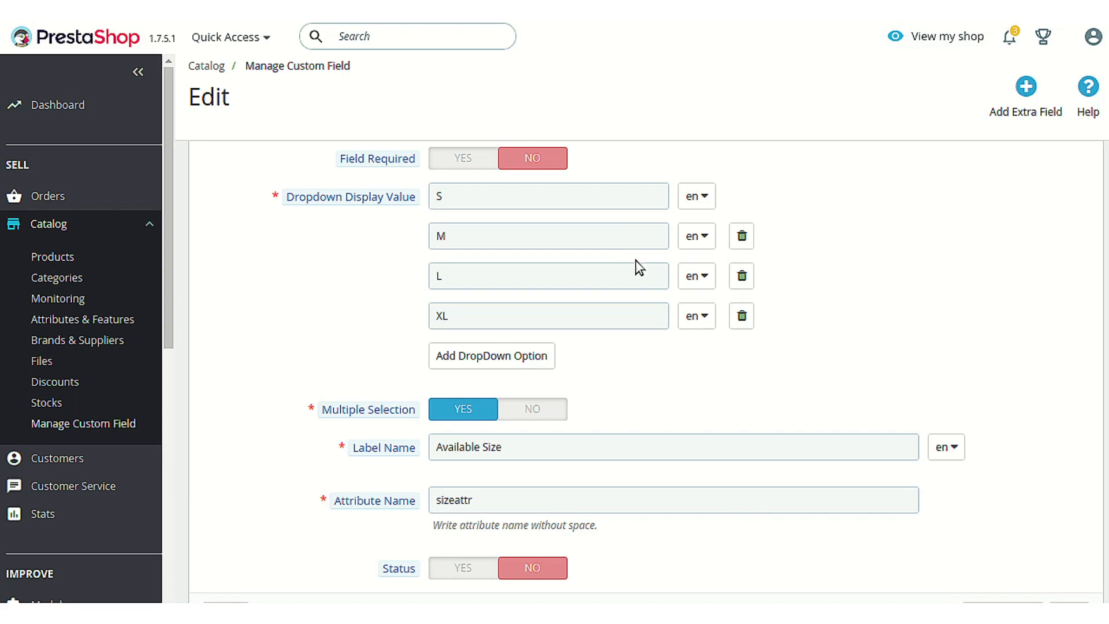
{"action": "scroll", "coordinate": [635, 260], "scroll_direction": "down", "scroll_amount": 2}
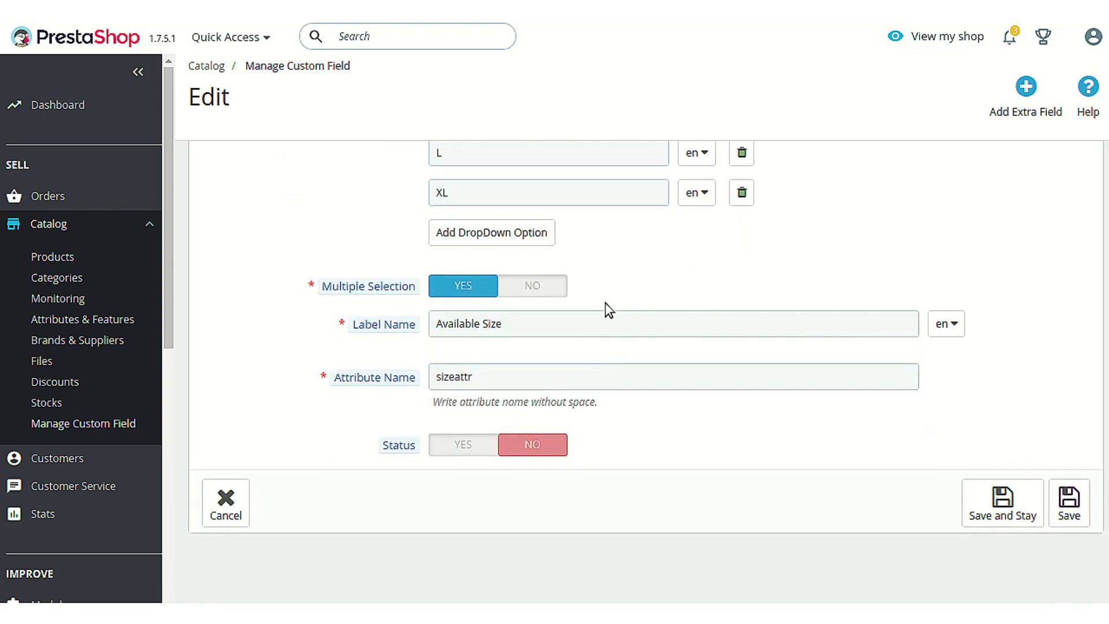
{"action": "scroll", "coordinate": [605, 303], "scroll_direction": "up", "scroll_amount": 4}
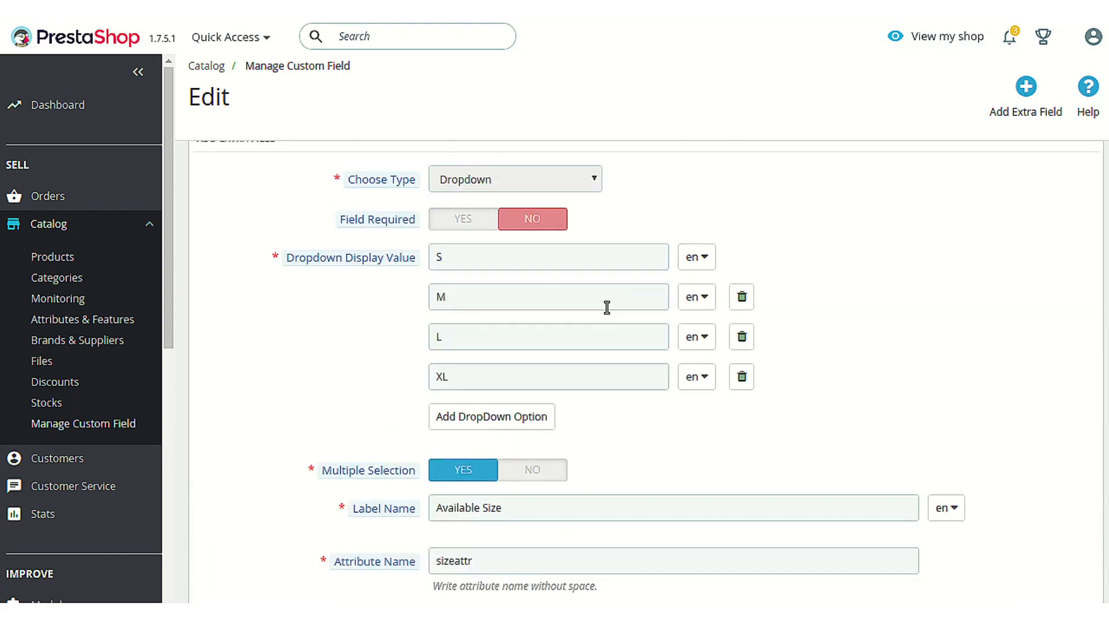
{"action": "left_click", "coordinate": [308, 67]}
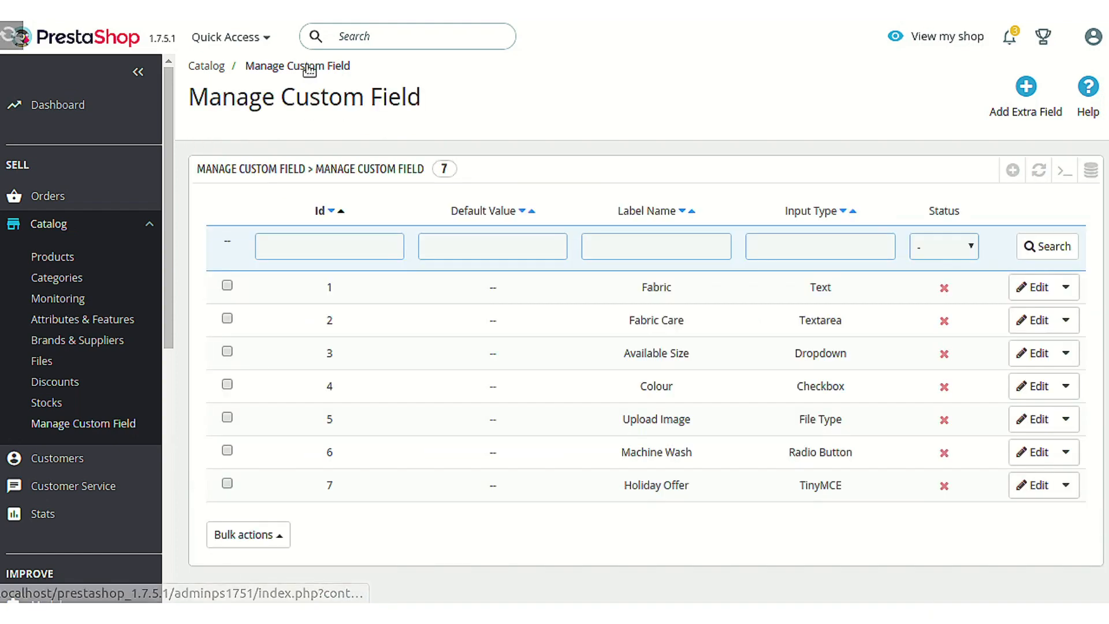
Review the Colour and Upload Image field settings, returning to the custom field list after each.
{"action": "left_click", "coordinate": [1034, 385]}
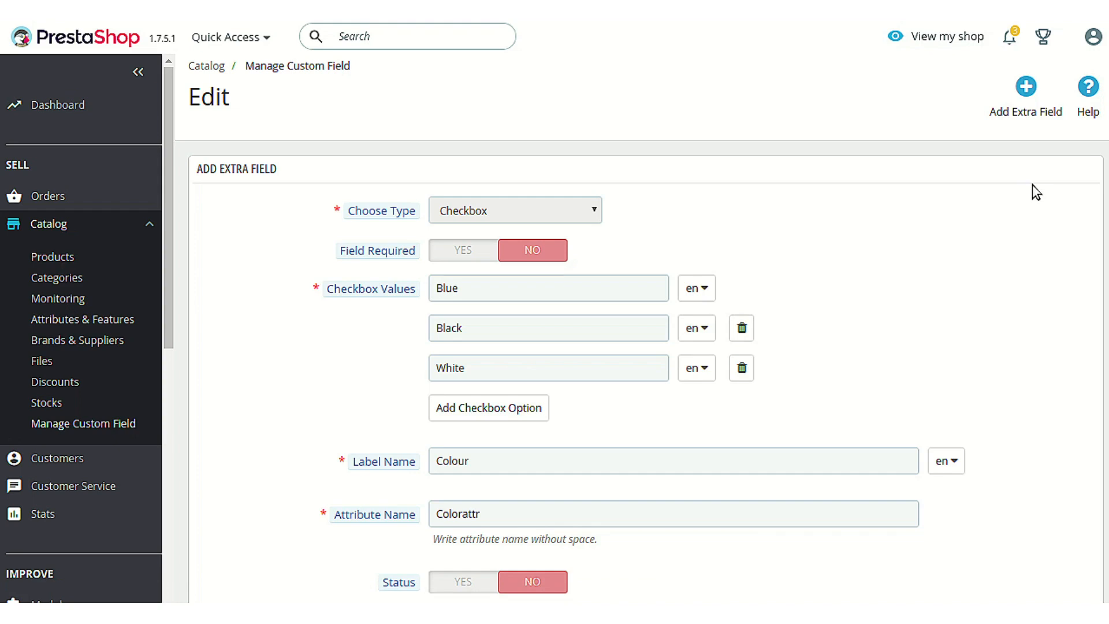
{"action": "scroll", "coordinate": [975, 235], "scroll_direction": "down", "scroll_amount": 3}
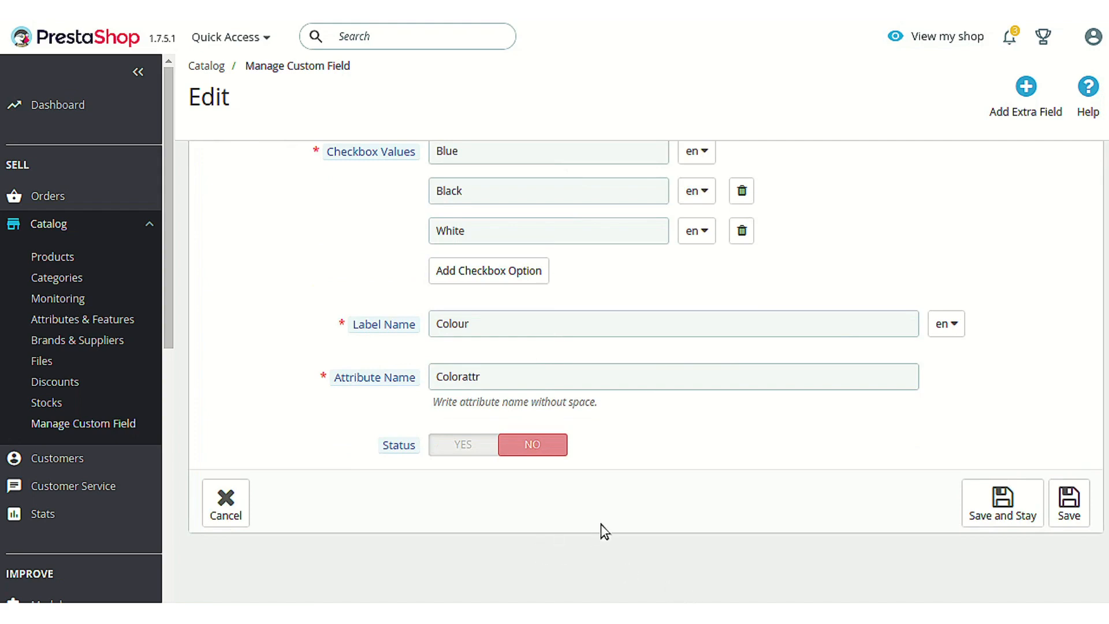
{"action": "scroll", "coordinate": [601, 524], "scroll_direction": "up", "scroll_amount": 3}
{"action": "left_click", "coordinate": [303, 67]}
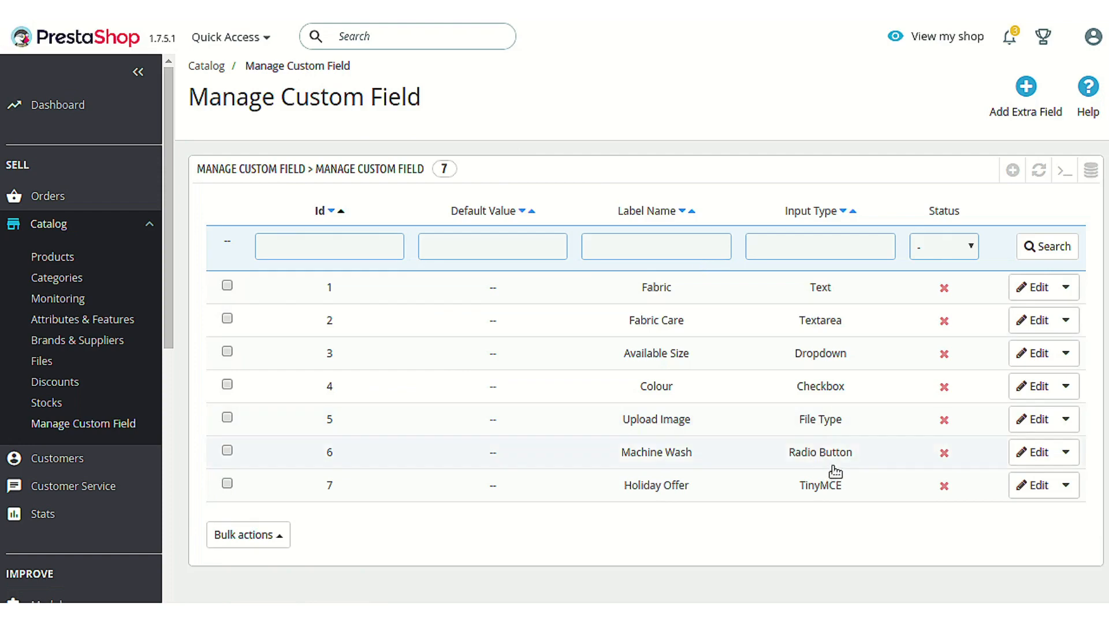
{"action": "left_click", "coordinate": [1025, 420]}
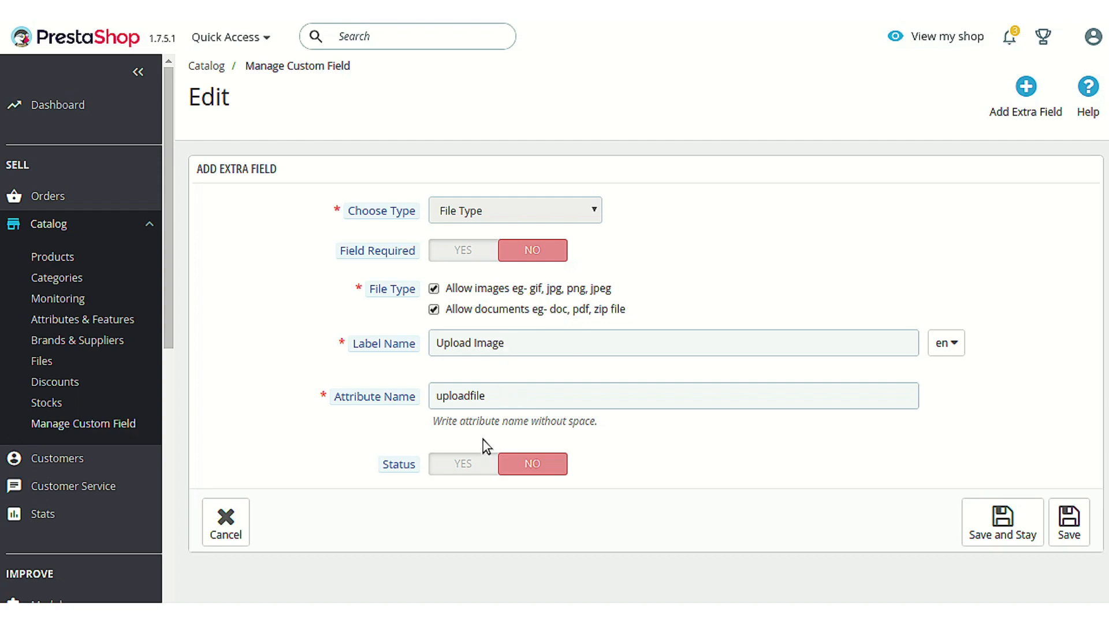
{"action": "left_click", "coordinate": [299, 76]}
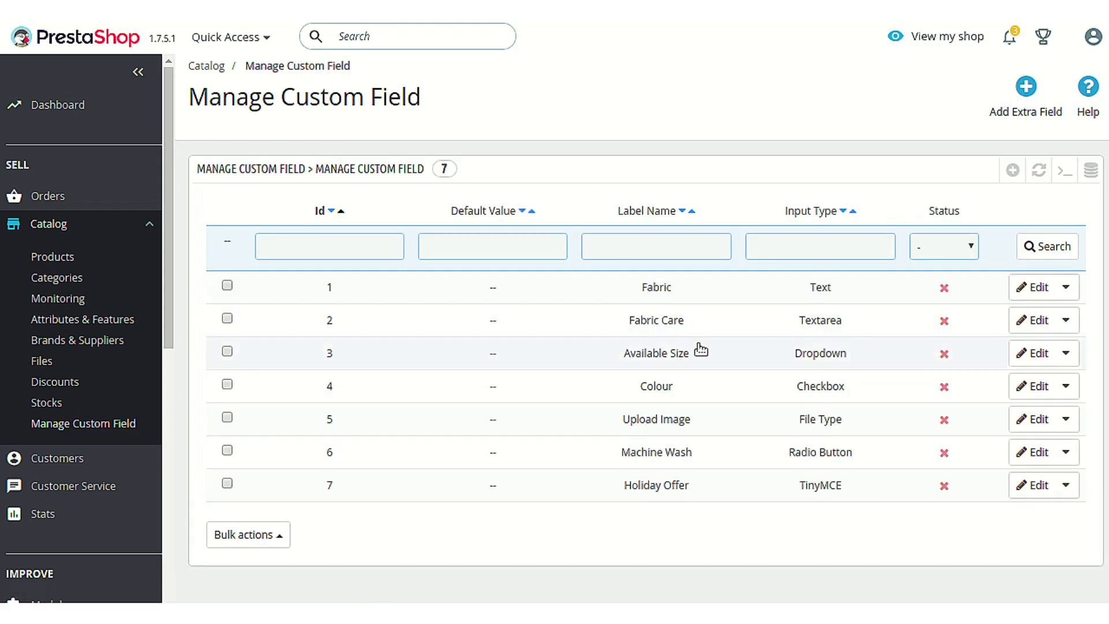
Review the Machine Wash field's radio value language options and the Holiday Offer settings, returning to the list.
{"action": "left_click", "coordinate": [1012, 455]}
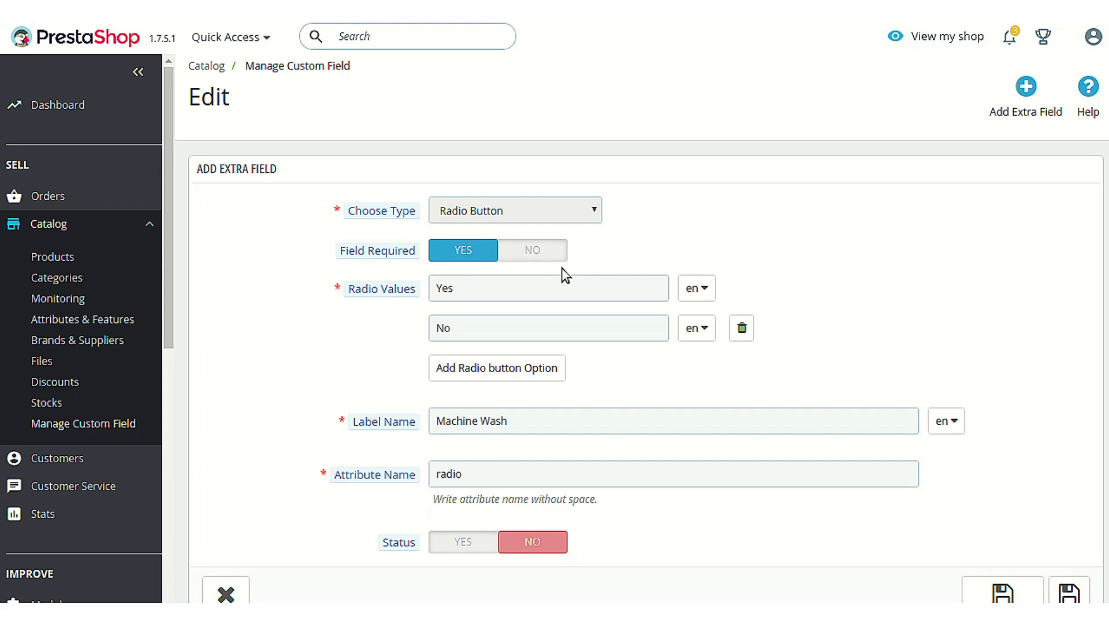
{"action": "left_click", "coordinate": [696, 291]}
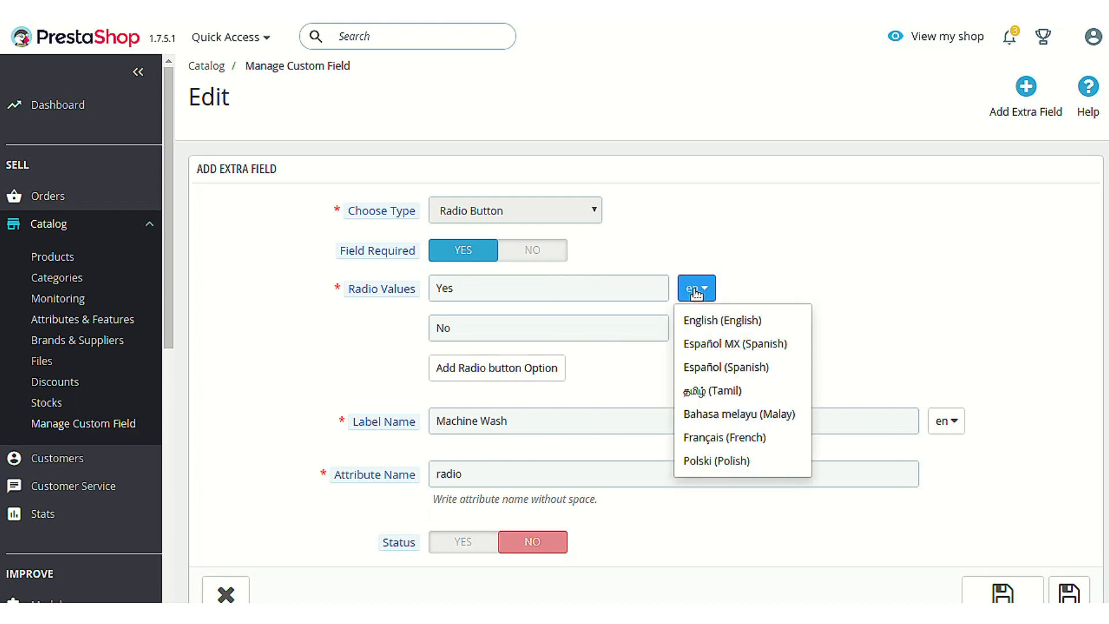
{"action": "left_click", "coordinate": [696, 294]}
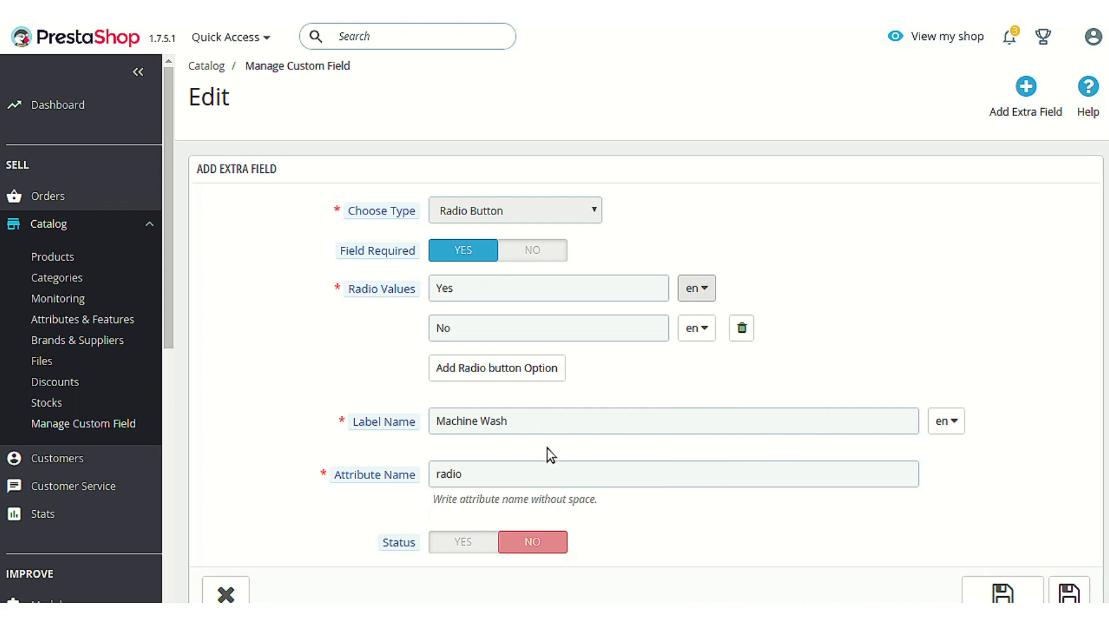
{"action": "left_click", "coordinate": [295, 70]}
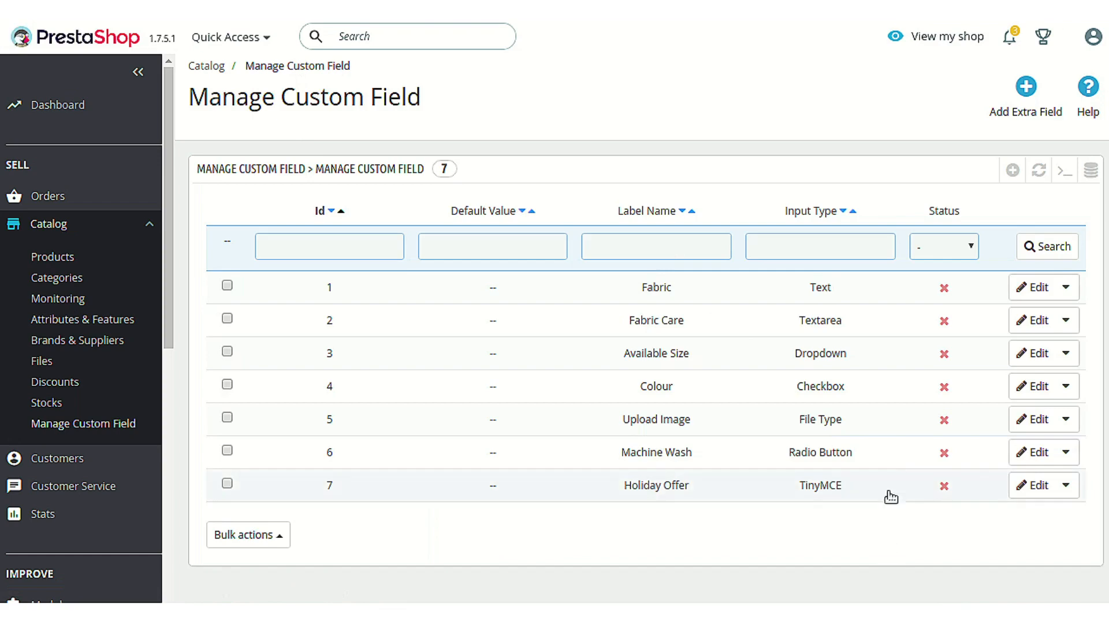
{"action": "left_click", "coordinate": [1034, 486]}
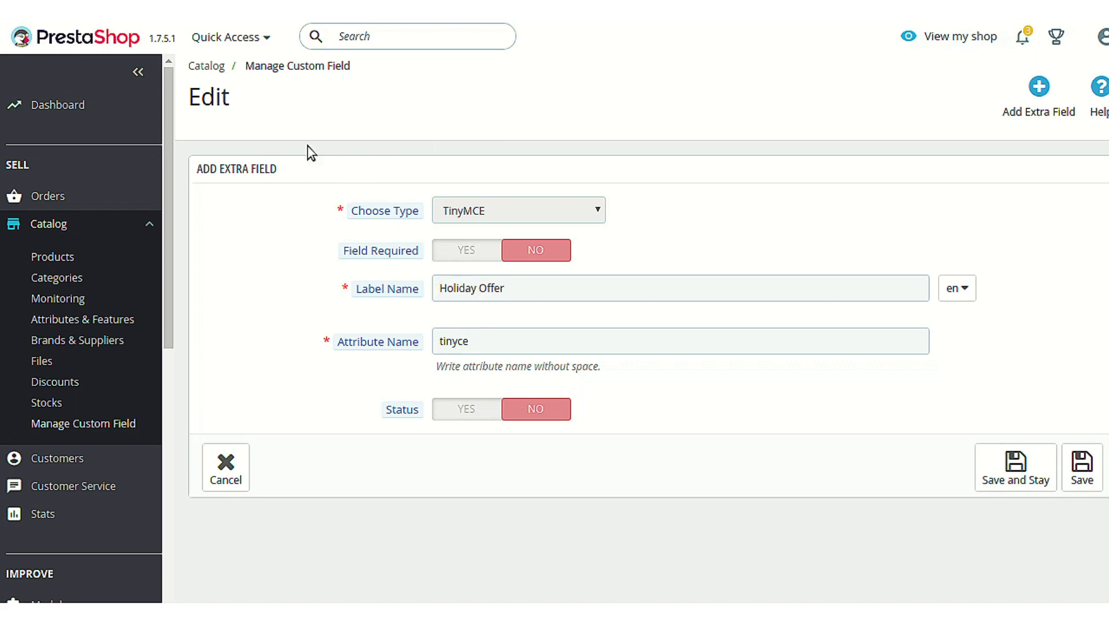
{"action": "left_click", "coordinate": [320, 69]}
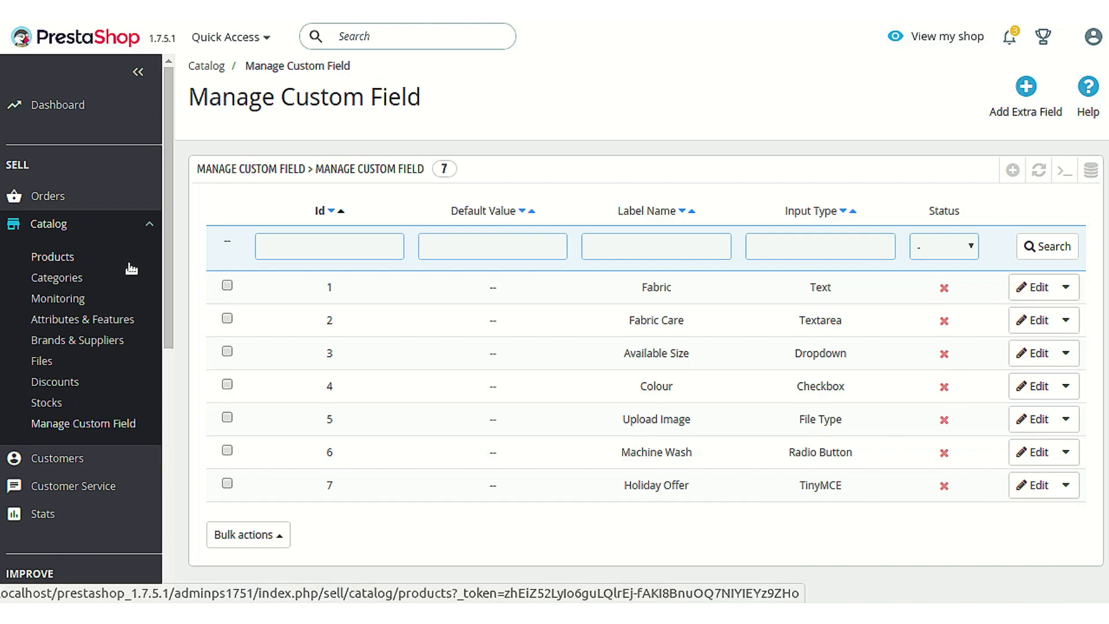
Open the Hummingbird printed t-shirt product from the catalog and scroll through its basic settings.
{"action": "left_click", "coordinate": [77, 260]}
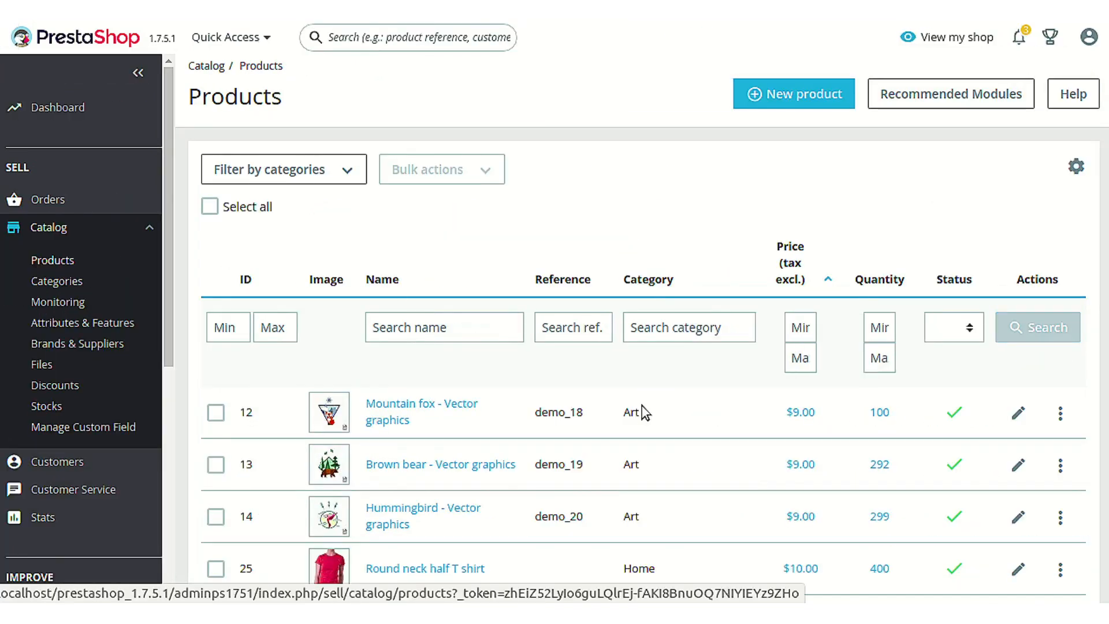
{"action": "scroll", "coordinate": [630, 405], "scroll_direction": "down", "scroll_amount": 4}
{"action": "scroll", "coordinate": [631, 406], "scroll_direction": "down", "scroll_amount": 10}
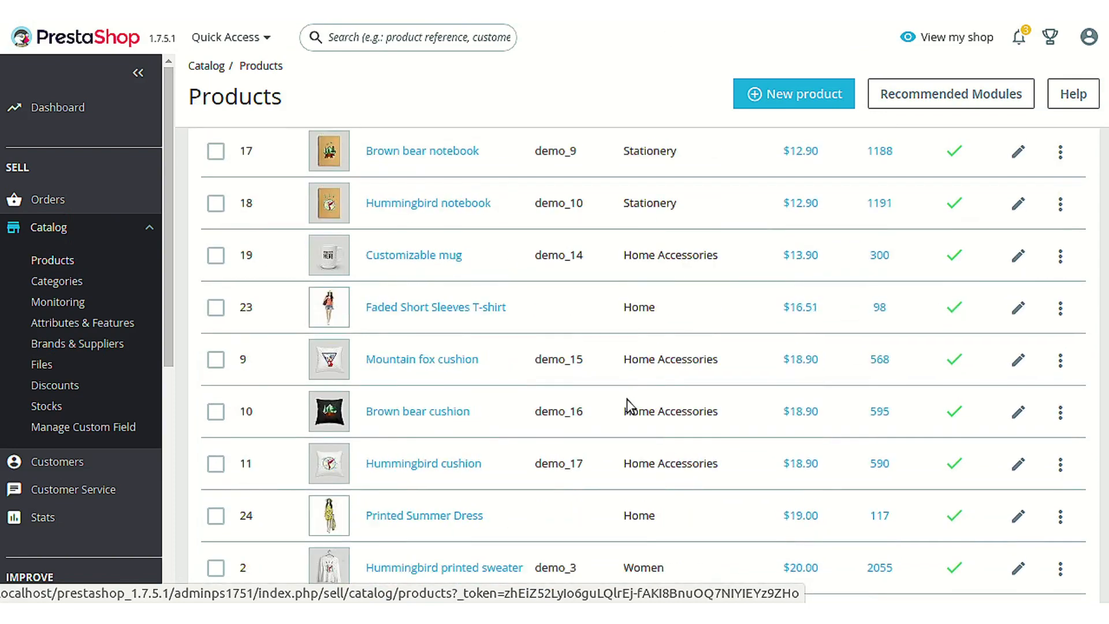
{"action": "scroll", "coordinate": [631, 406], "scroll_direction": "down", "scroll_amount": 4}
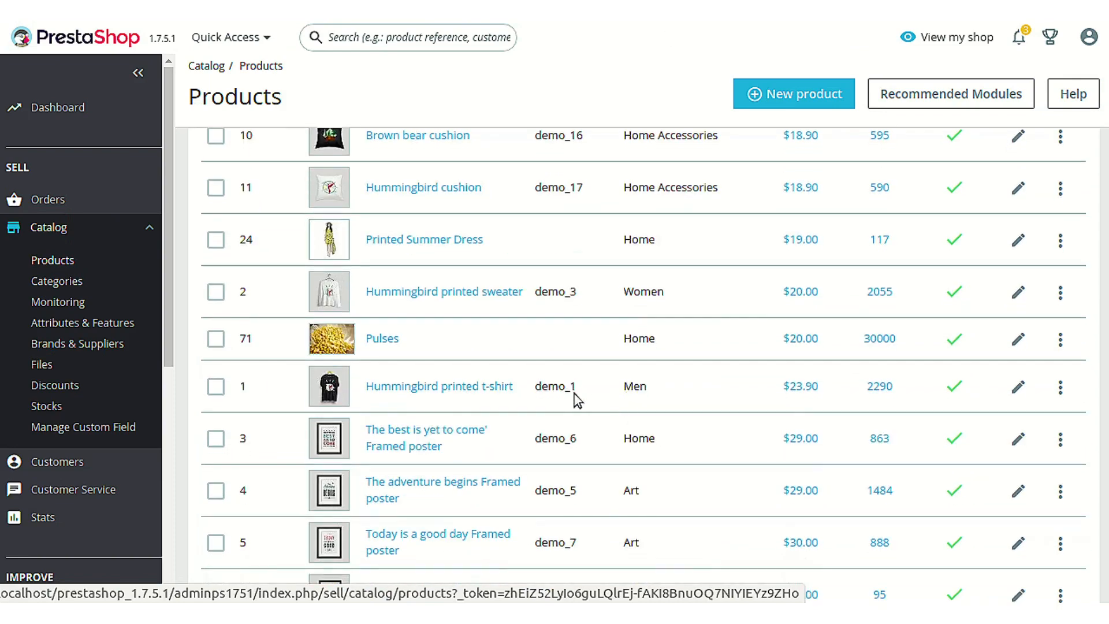
{"action": "left_click", "coordinate": [439, 388]}
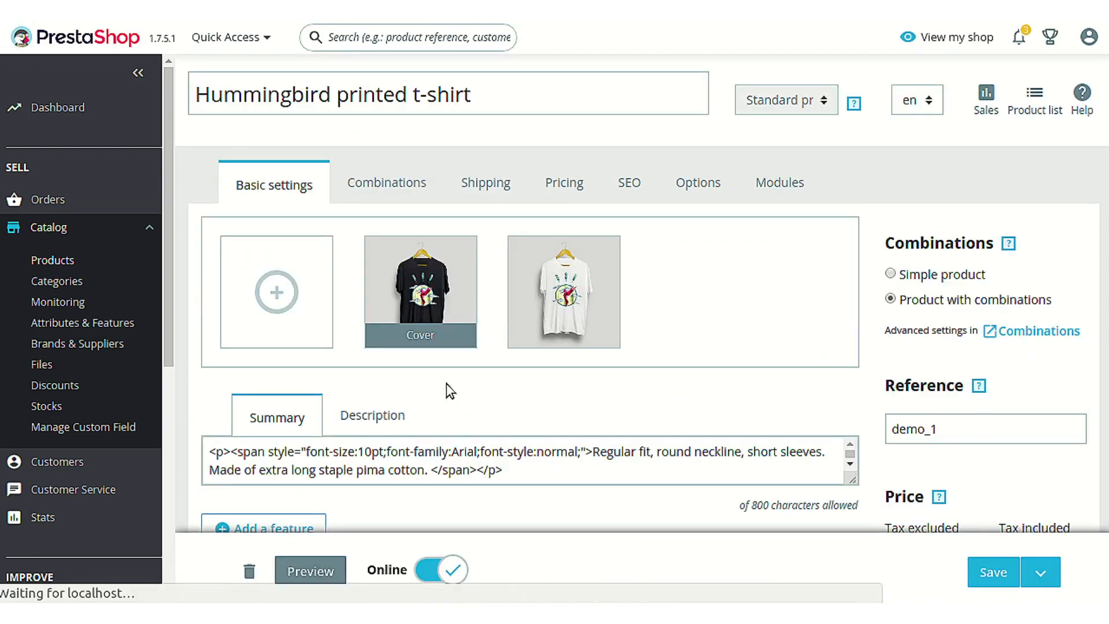
{"action": "scroll", "coordinate": [447, 382], "scroll_direction": "down", "scroll_amount": 4}
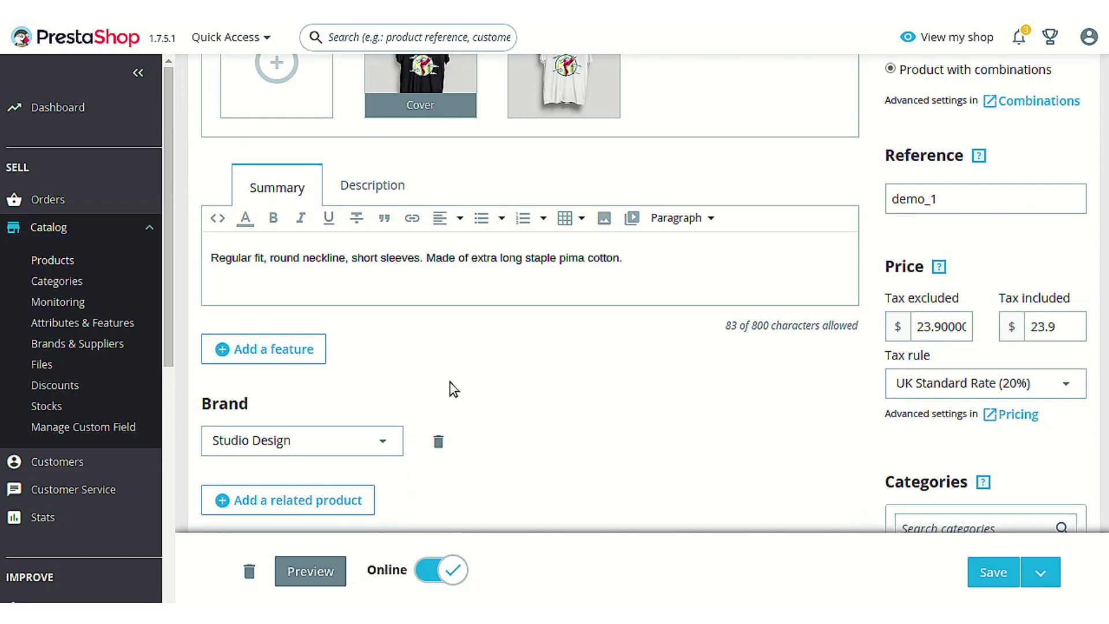
{"action": "scroll", "coordinate": [454, 388], "scroll_direction": "down", "scroll_amount": 4}
{"action": "scroll", "coordinate": [451, 391], "scroll_direction": "down", "scroll_amount": 5}
{"action": "scroll", "coordinate": [452, 392], "scroll_direction": "up", "scroll_amount": 4}
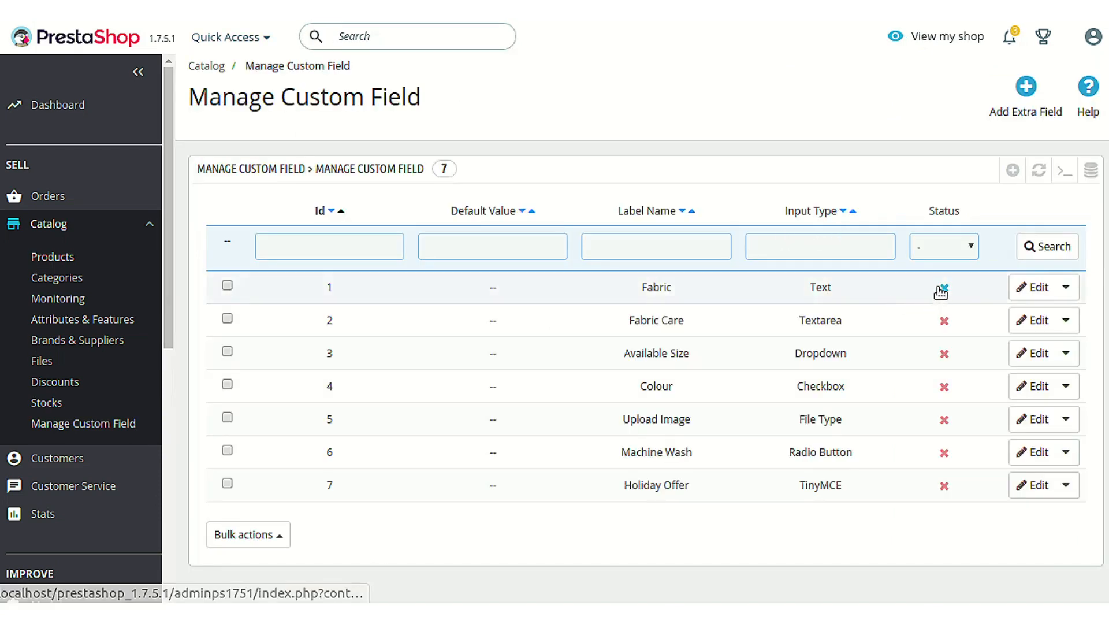
Enable the status of every custom field in the custom field list.
{"action": "left_click", "coordinate": [944, 354]}
{"action": "left_click", "coordinate": [944, 387]}
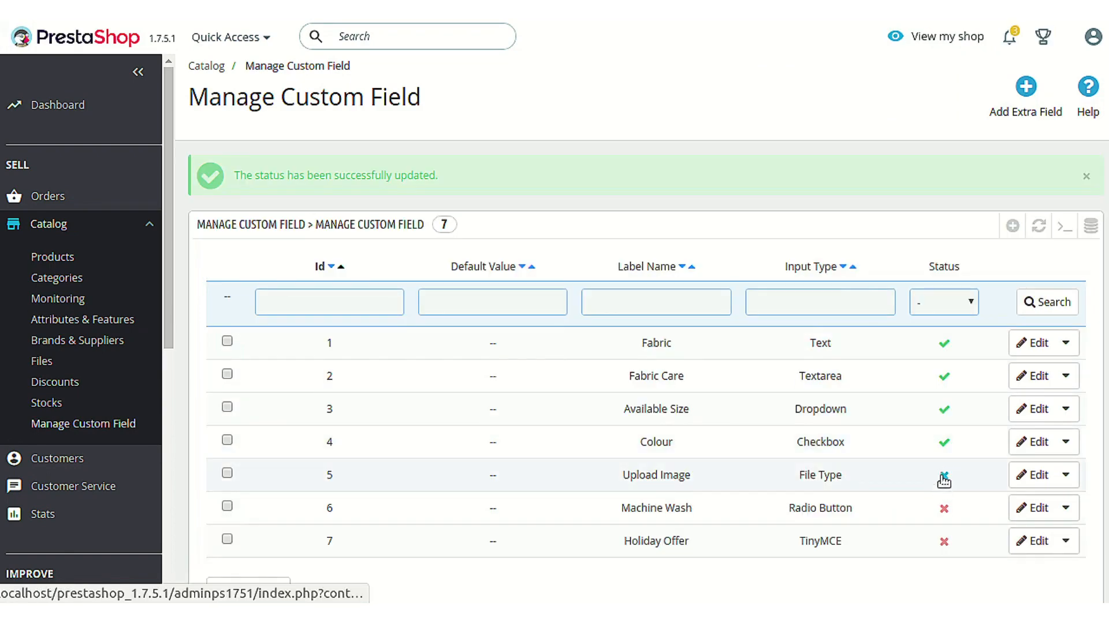
{"action": "left_click", "coordinate": [944, 540]}
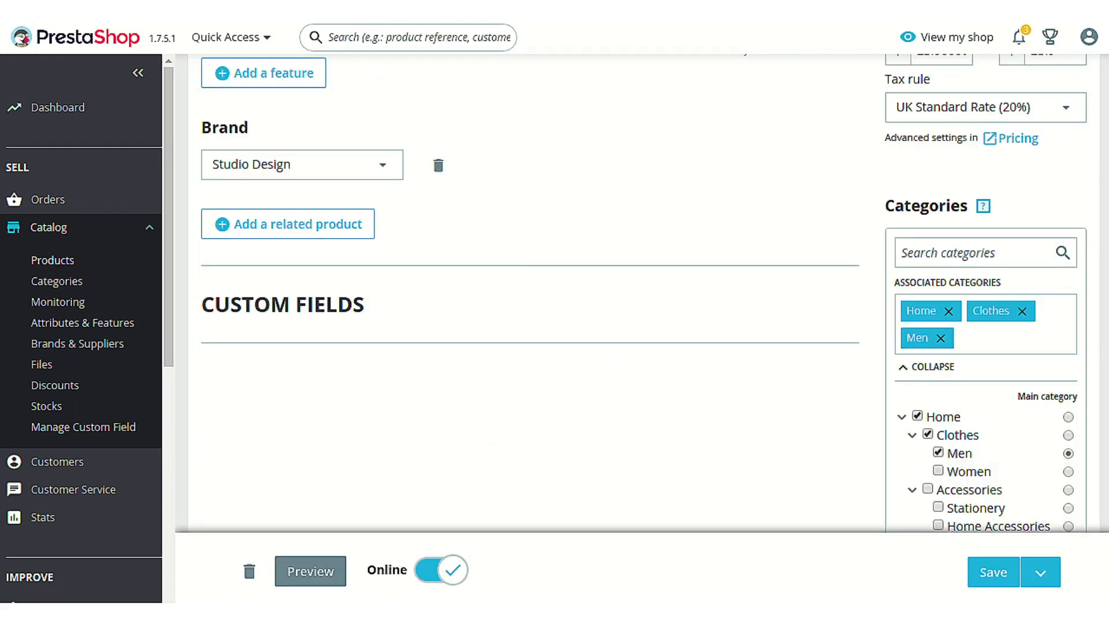
Reload the product page and examine the custom fields shown in its basic settings.
{"action": "key", "text": "F5"}
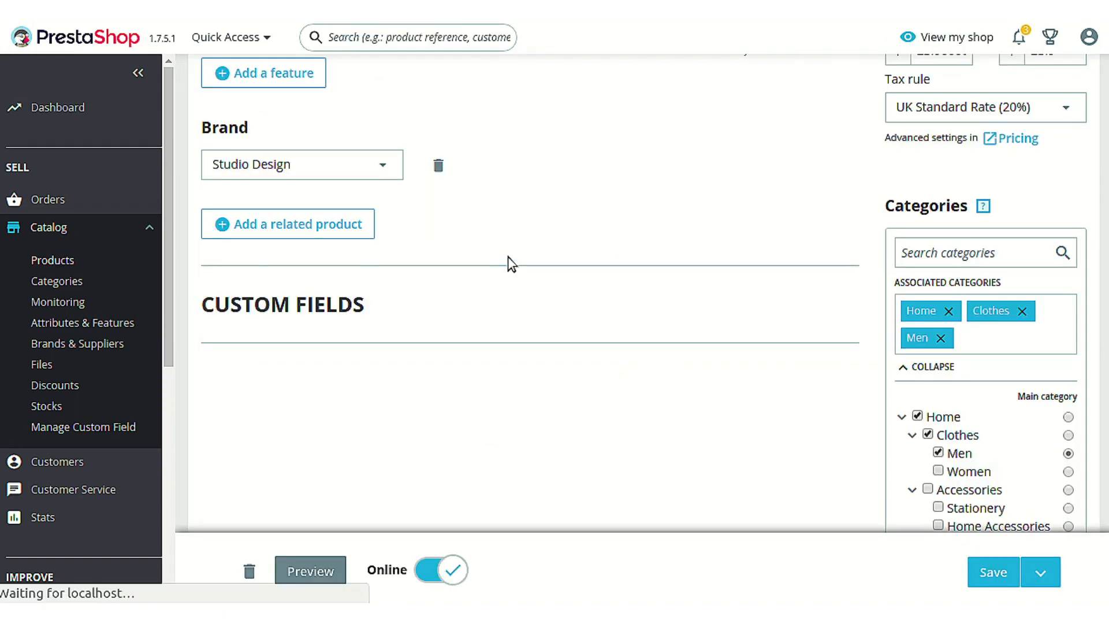
{"action": "scroll", "coordinate": [504, 240], "scroll_direction": "down", "scroll_amount": 5}
{"action": "scroll", "coordinate": [504, 237], "scroll_direction": "up", "scroll_amount": 12}
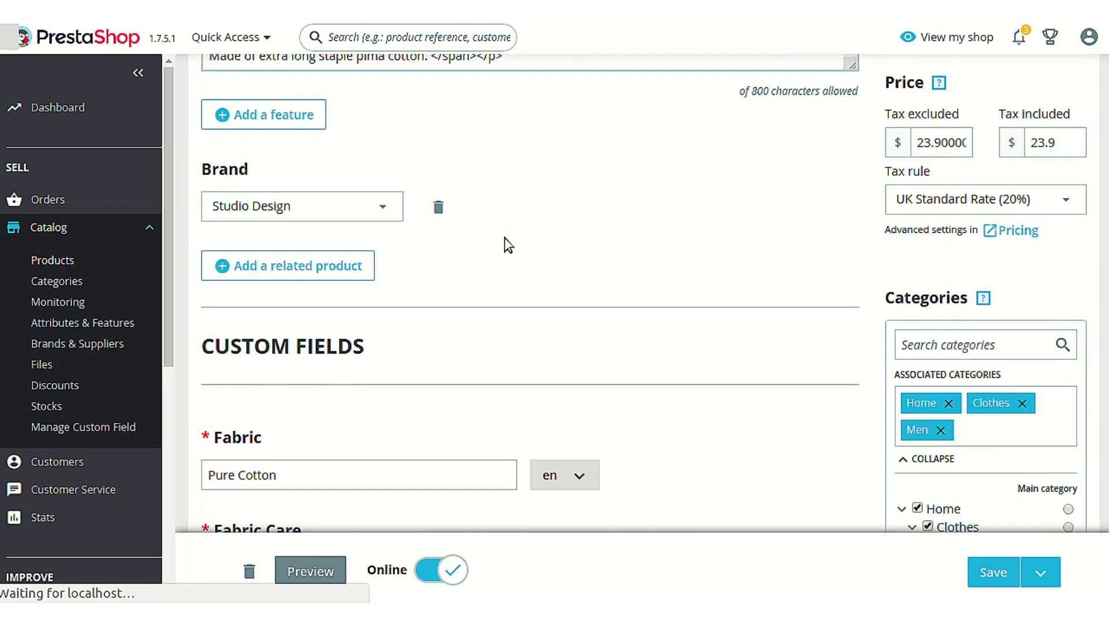
{"action": "scroll", "coordinate": [504, 238], "scroll_direction": "down", "scroll_amount": 6}
{"action": "scroll", "coordinate": [504, 236], "scroll_direction": "down", "scroll_amount": 4}
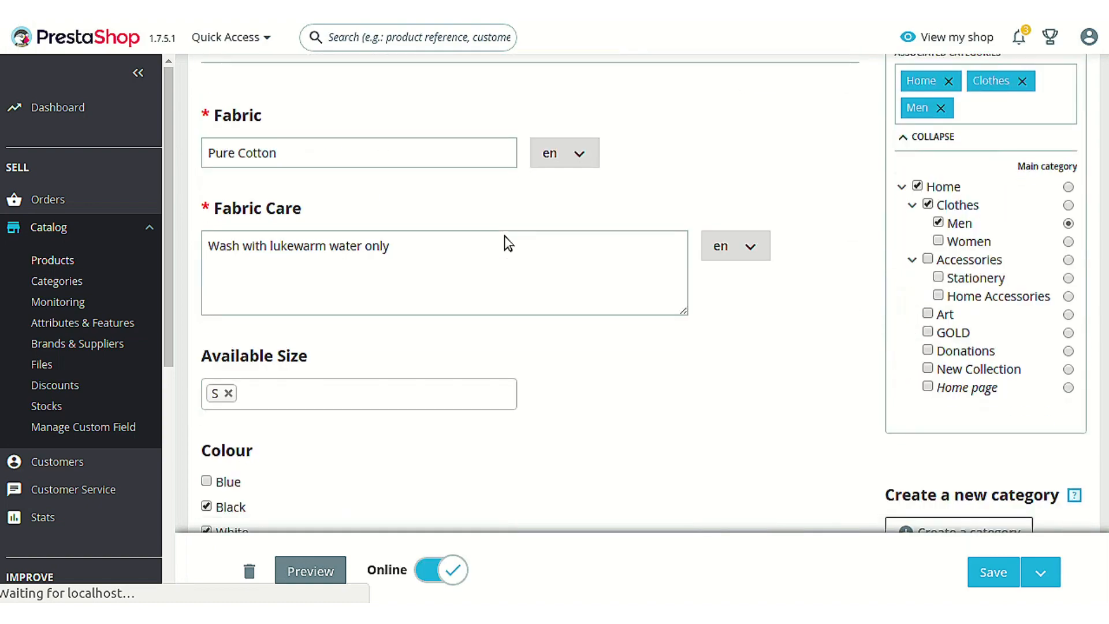
{"action": "scroll", "coordinate": [504, 236], "scroll_direction": "down", "scroll_amount": 1}
{"action": "scroll", "coordinate": [505, 236], "scroll_direction": "up", "scroll_amount": 1}
{"action": "scroll", "coordinate": [505, 235], "scroll_direction": "up", "scroll_amount": 2}
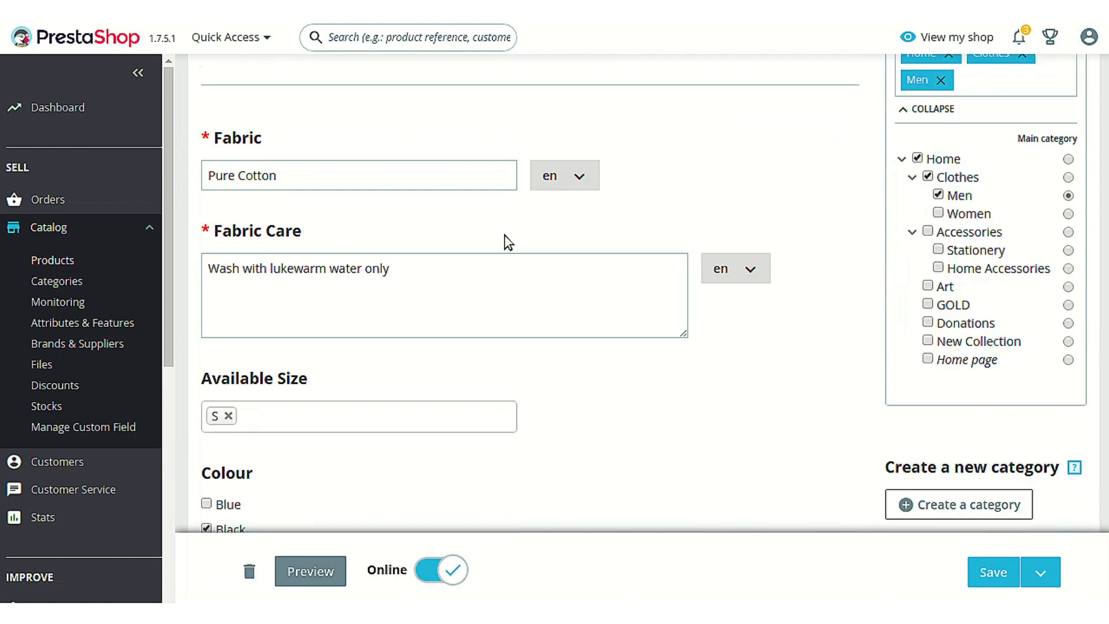
{"action": "scroll", "coordinate": [504, 233], "scroll_direction": "down", "scroll_amount": 5}
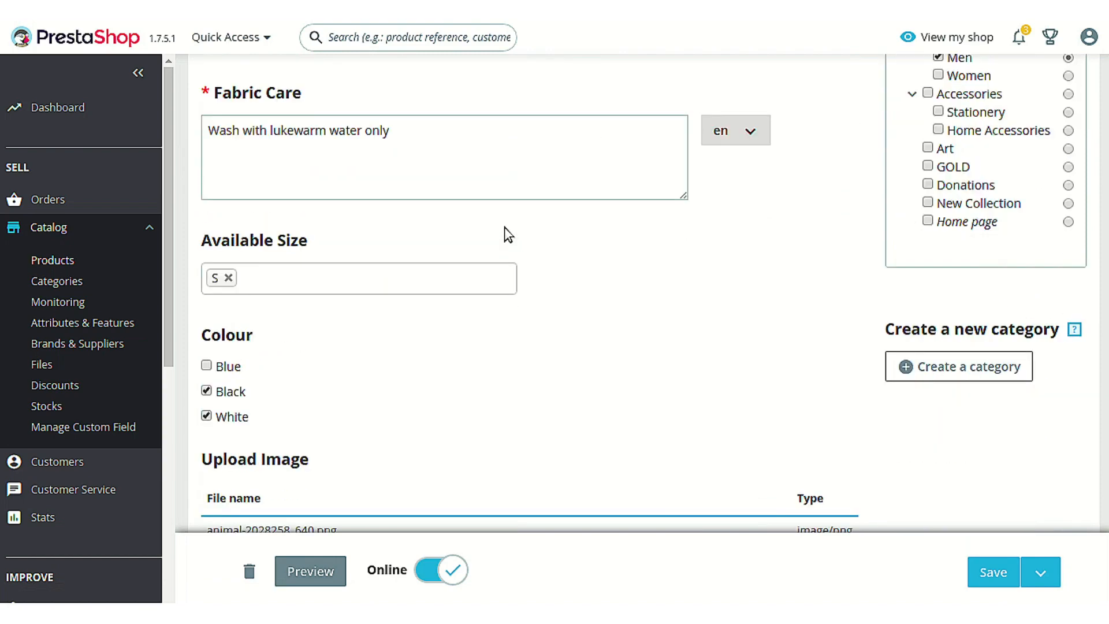
{"action": "scroll", "coordinate": [504, 226], "scroll_direction": "down", "scroll_amount": 8}
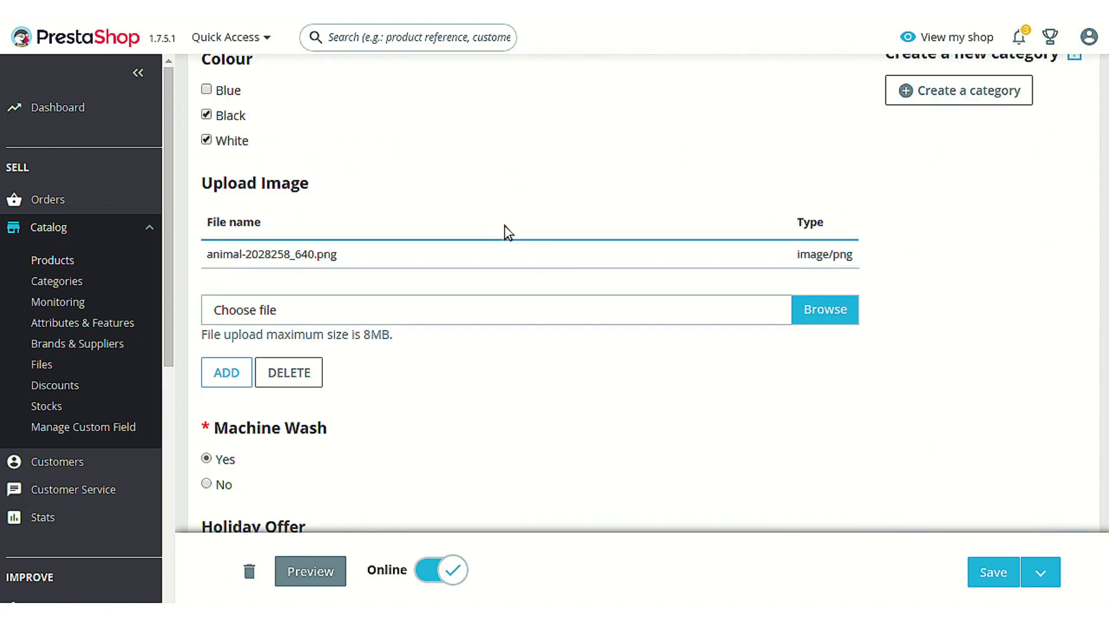
{"action": "scroll", "coordinate": [504, 233], "scroll_direction": "up", "scroll_amount": 9}
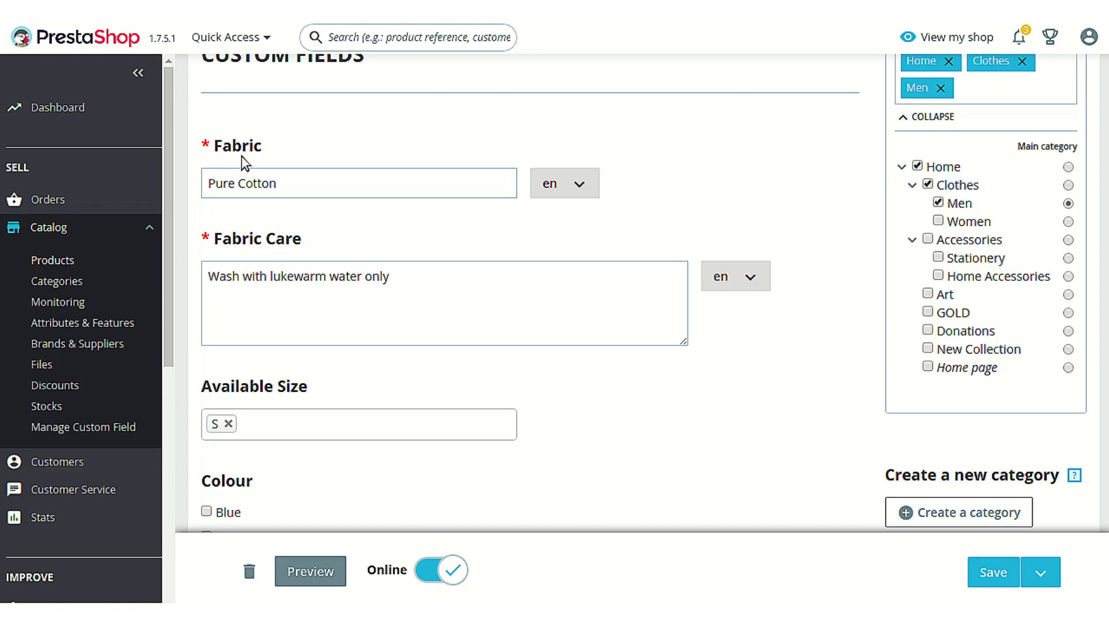
{"action": "scroll", "coordinate": [350, 245], "scroll_direction": "down", "scroll_amount": 2}
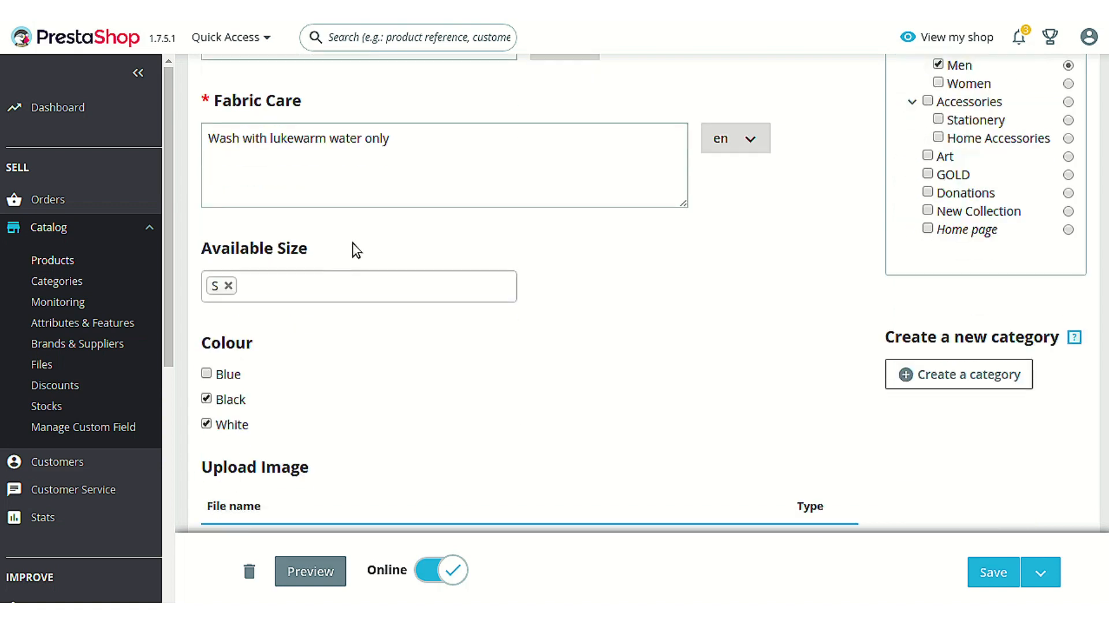
Add sizes M, L and XL to the product's Available Size field.
{"action": "left_click", "coordinate": [372, 287]}
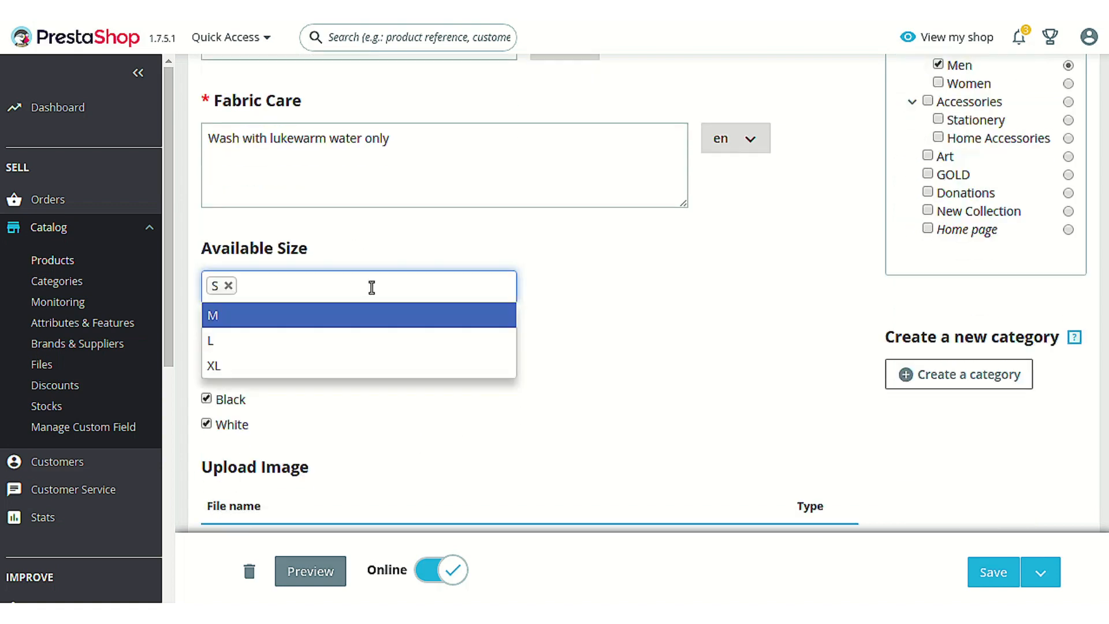
{"action": "left_click", "coordinate": [242, 315]}
{"action": "left_click", "coordinate": [334, 297]}
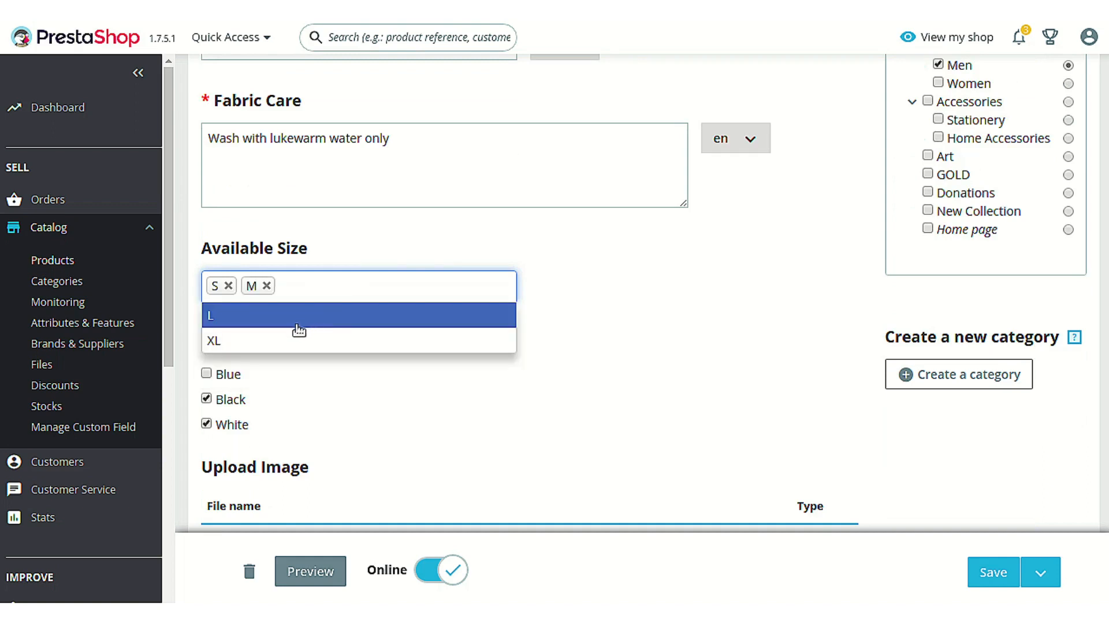
{"action": "left_click", "coordinate": [299, 321]}
{"action": "left_click", "coordinate": [350, 283]}
{"action": "left_click", "coordinate": [330, 316]}
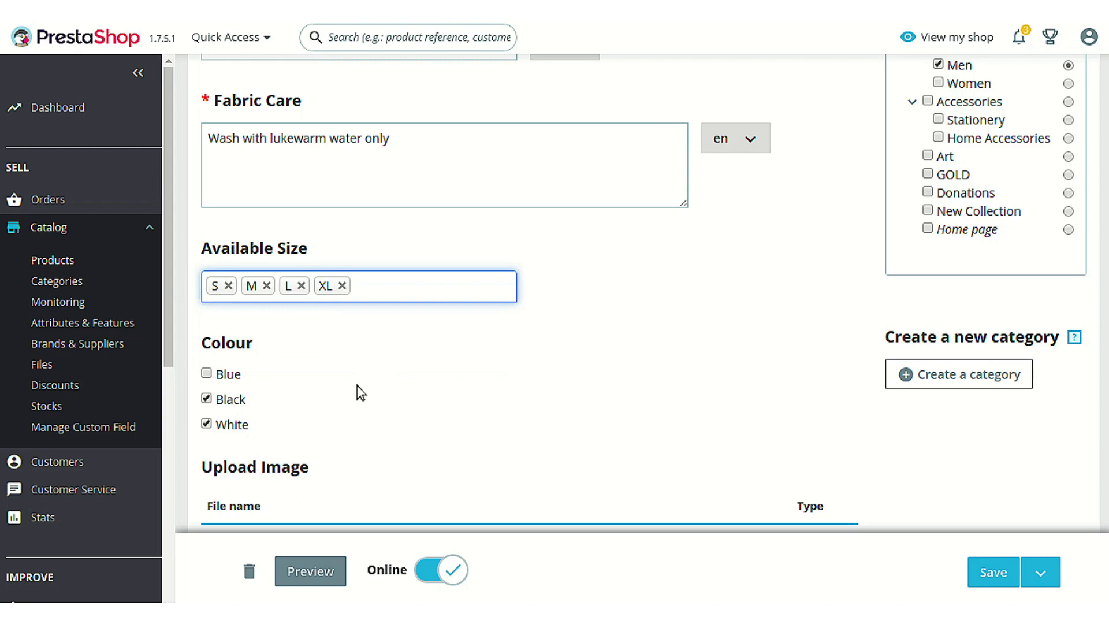
Scroll through the remaining custom fields on the product page, down to Holiday Offer.
{"action": "scroll", "coordinate": [347, 372], "scroll_direction": "down", "scroll_amount": 1}
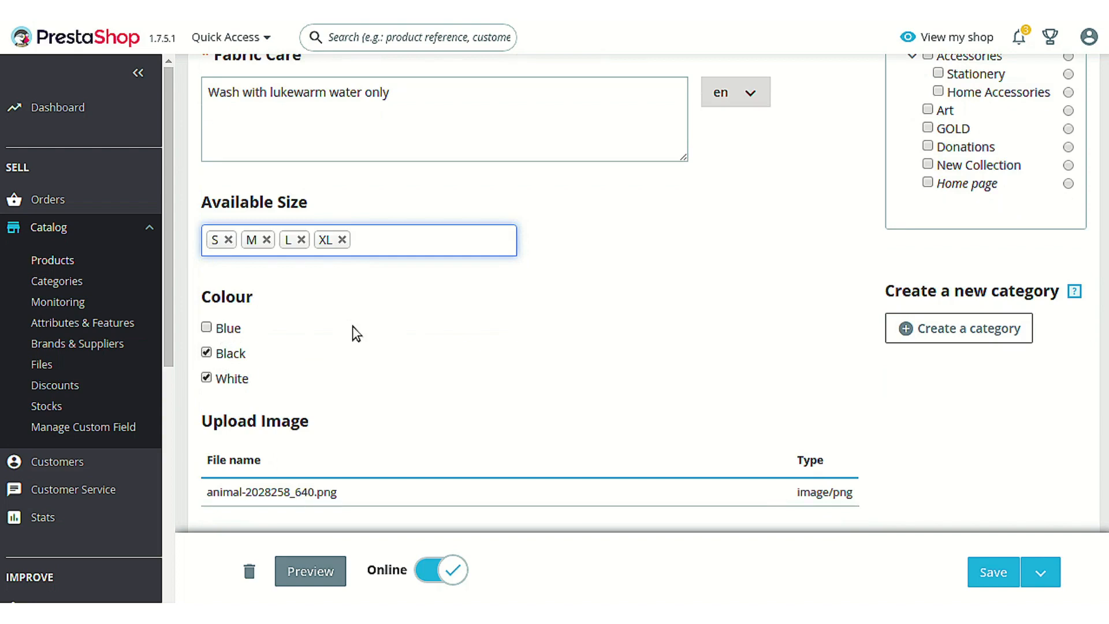
{"action": "scroll", "coordinate": [355, 326], "scroll_direction": "down", "scroll_amount": 3}
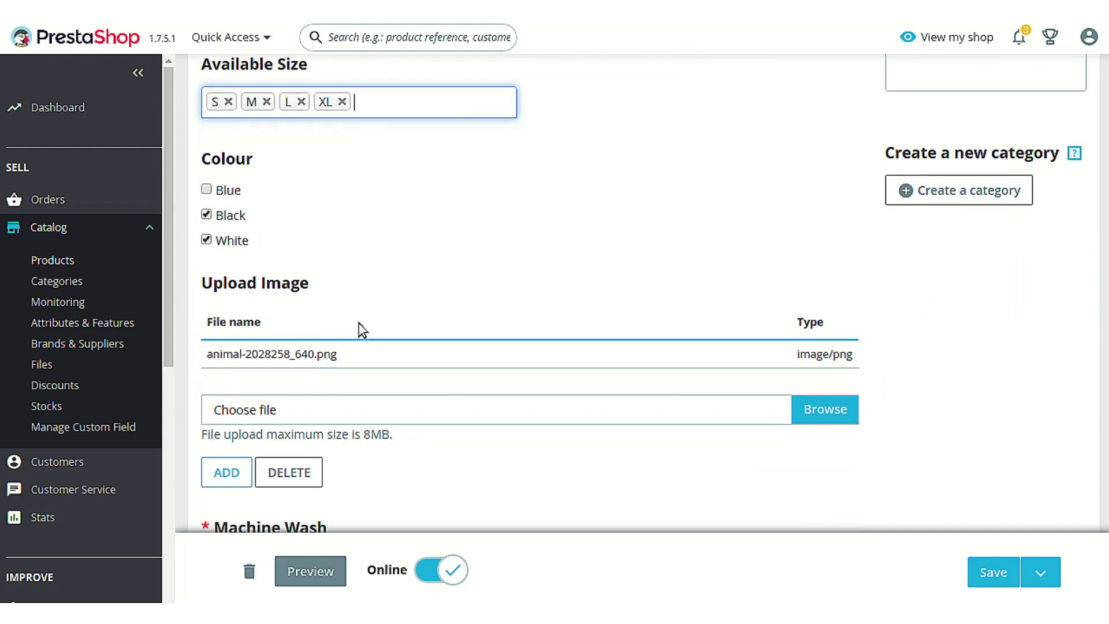
{"action": "scroll", "coordinate": [359, 323], "scroll_direction": "down", "scroll_amount": 2}
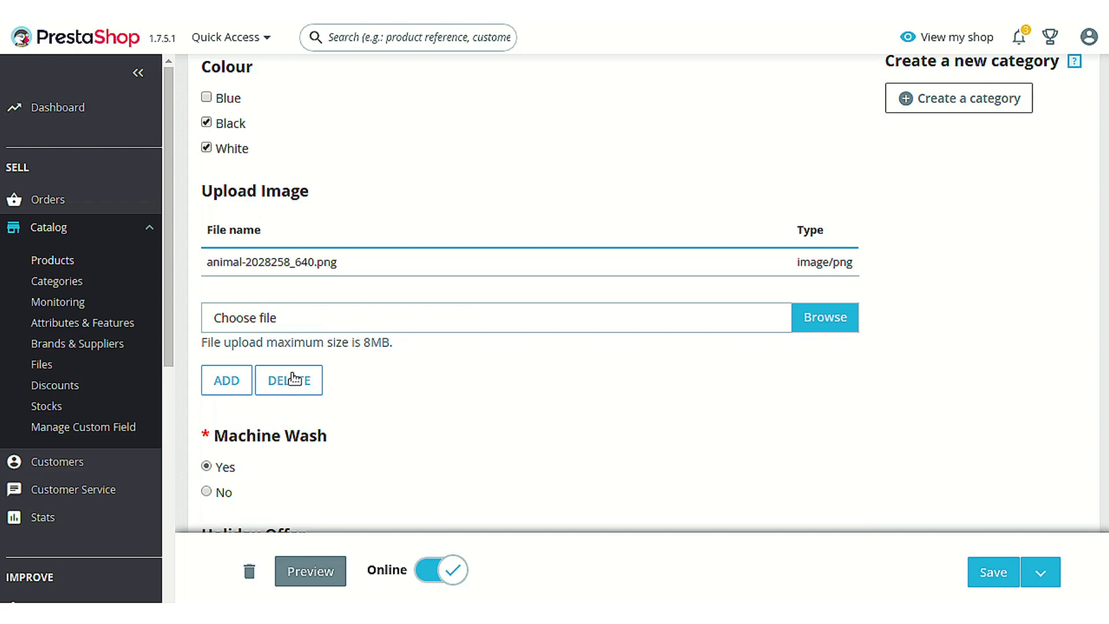
{"action": "scroll", "coordinate": [292, 381], "scroll_direction": "down", "scroll_amount": 3}
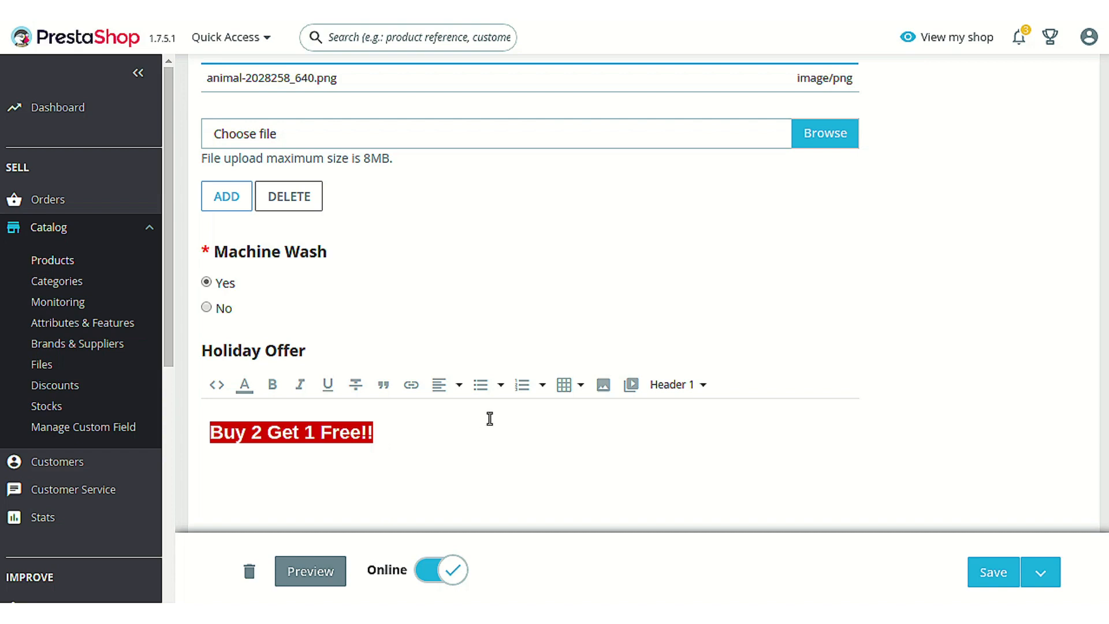
{"action": "scroll", "coordinate": [496, 416], "scroll_direction": "down", "scroll_amount": 1}
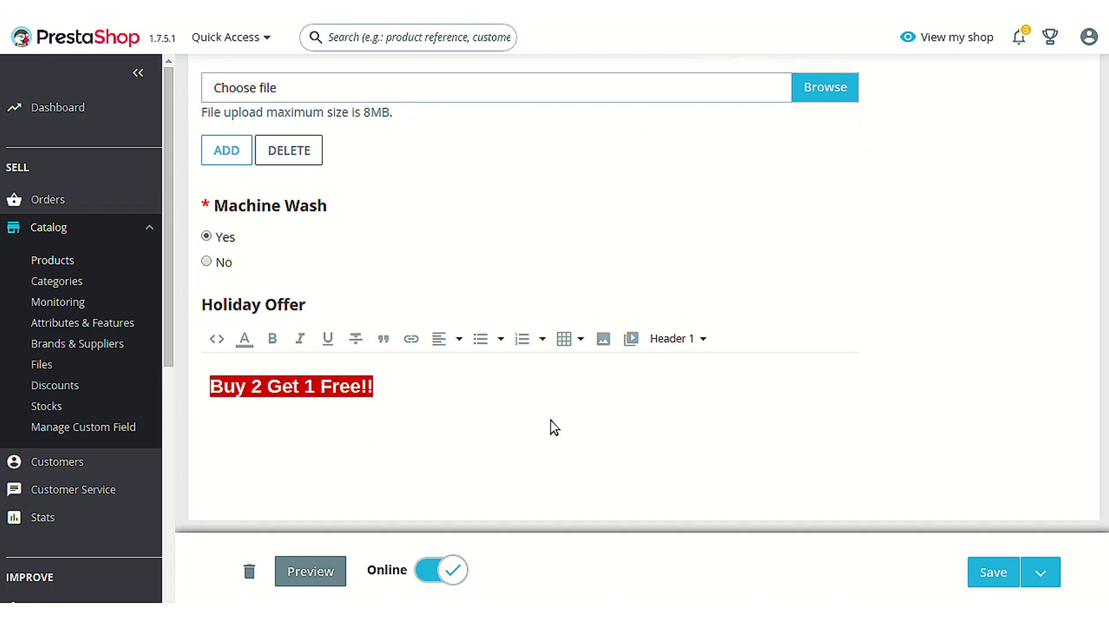
Review the filled-in custom field values on the product edit page, from Holiday Offer up to Fabric.
{"action": "scroll", "coordinate": [550, 425], "scroll_direction": "up", "scroll_amount": 1}
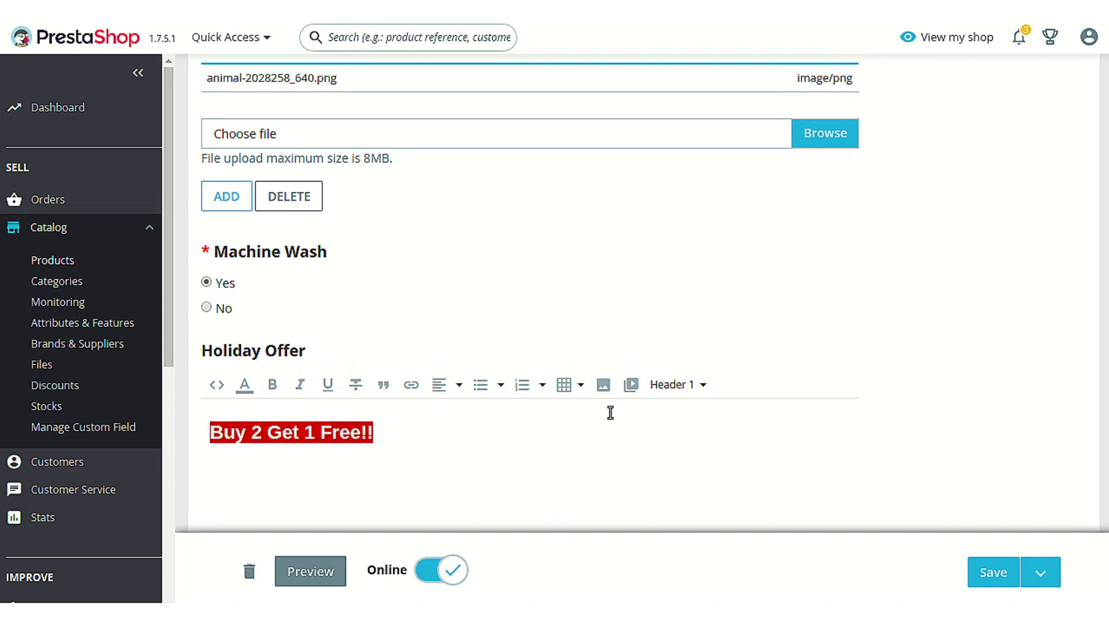
{"action": "scroll", "coordinate": [609, 411], "scroll_direction": "down", "scroll_amount": 1}
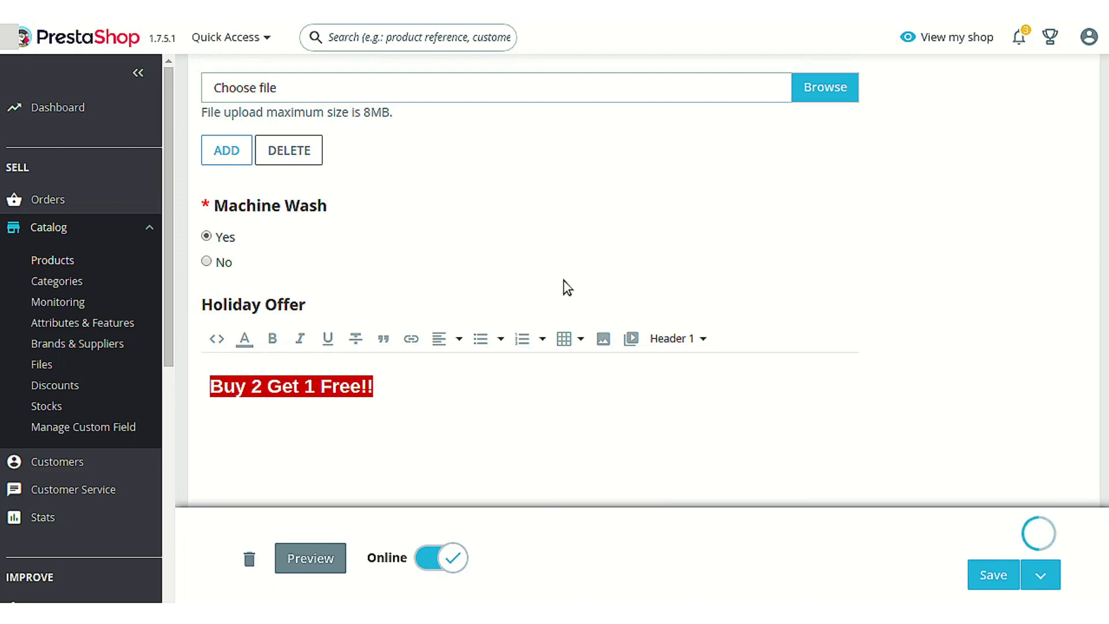
{"action": "scroll", "coordinate": [423, 279], "scroll_direction": "up", "scroll_amount": 3}
{"action": "scroll", "coordinate": [423, 278], "scroll_direction": "down", "scroll_amount": 3}
{"action": "scroll", "coordinate": [422, 275], "scroll_direction": "up", "scroll_amount": 8}
{"action": "scroll", "coordinate": [226, 173], "scroll_direction": "up", "scroll_amount": 1}
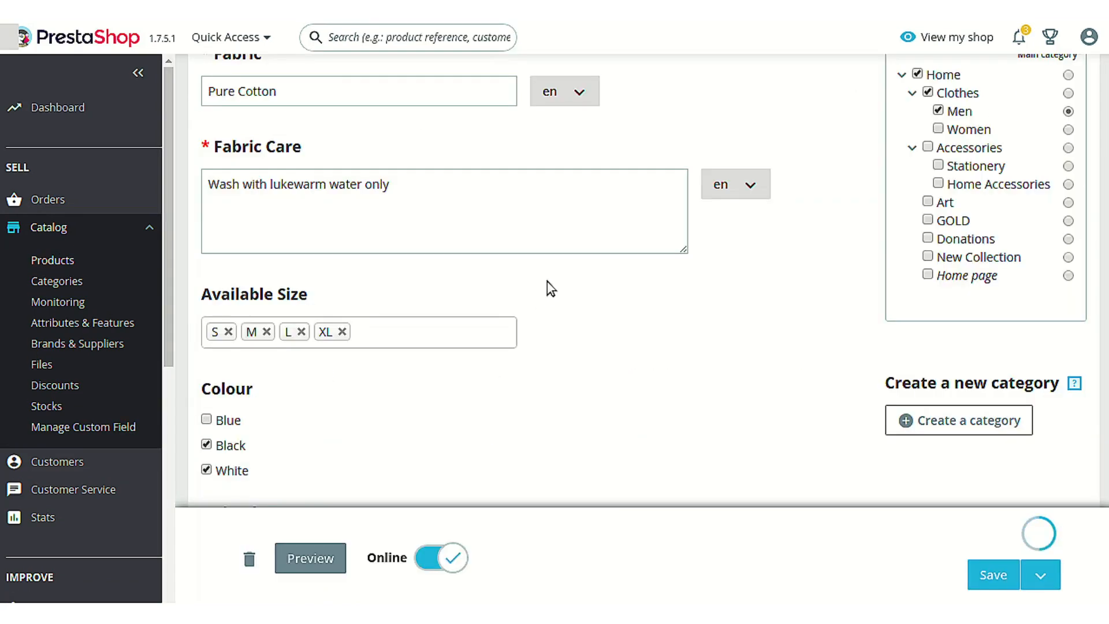
{"action": "scroll", "coordinate": [546, 281], "scroll_direction": "up", "scroll_amount": 3}
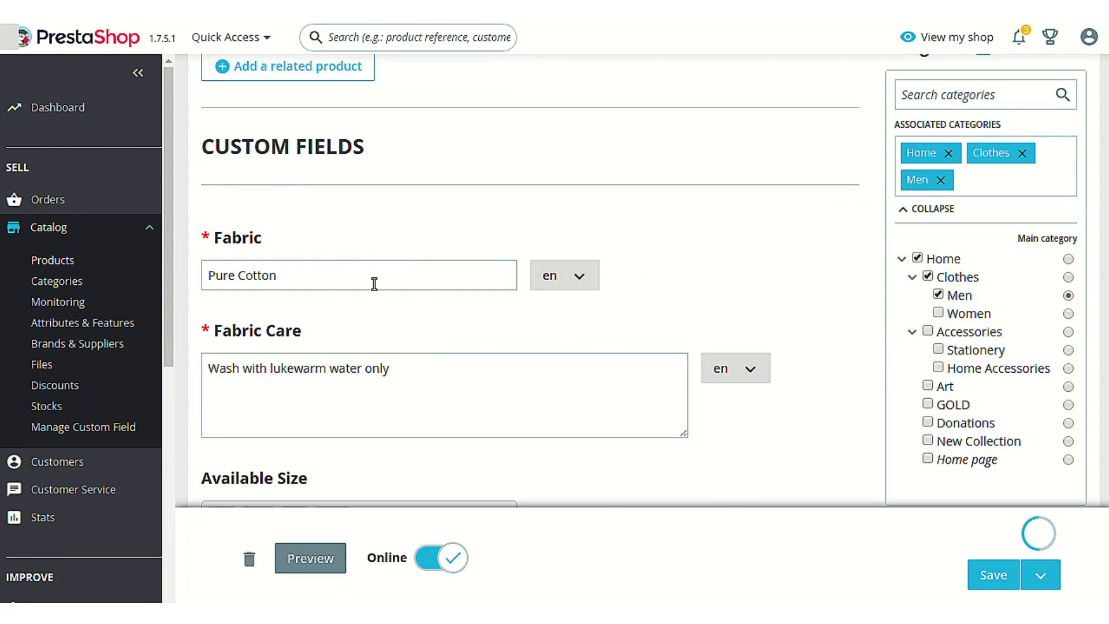
{"action": "scroll", "coordinate": [429, 312], "scroll_direction": "down", "scroll_amount": 5}
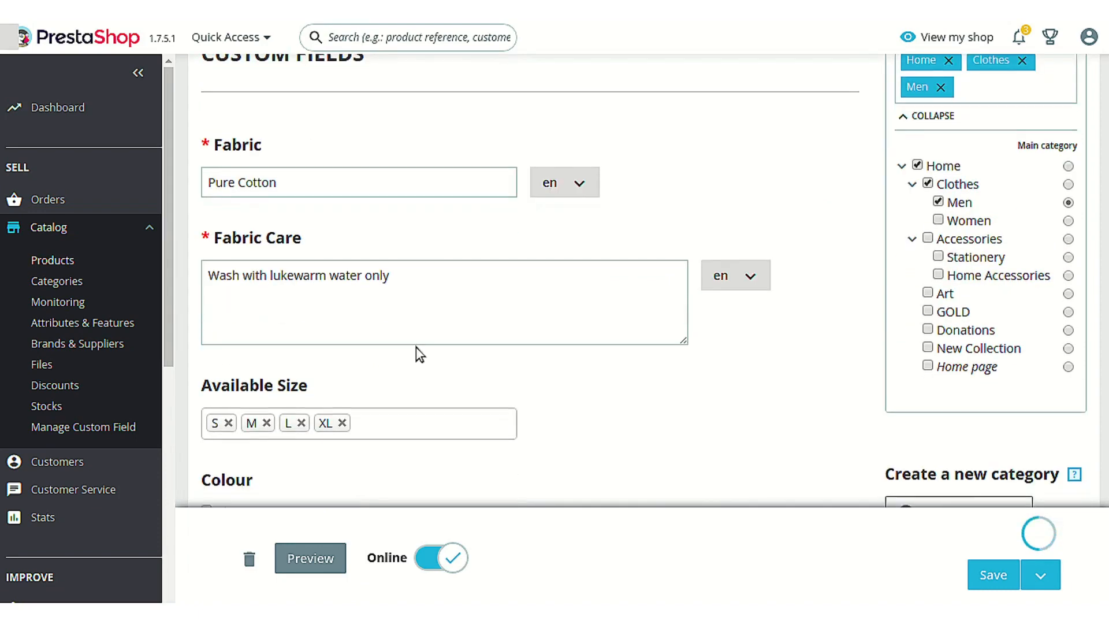
{"action": "scroll", "coordinate": [417, 344], "scroll_direction": "down", "scroll_amount": 4}
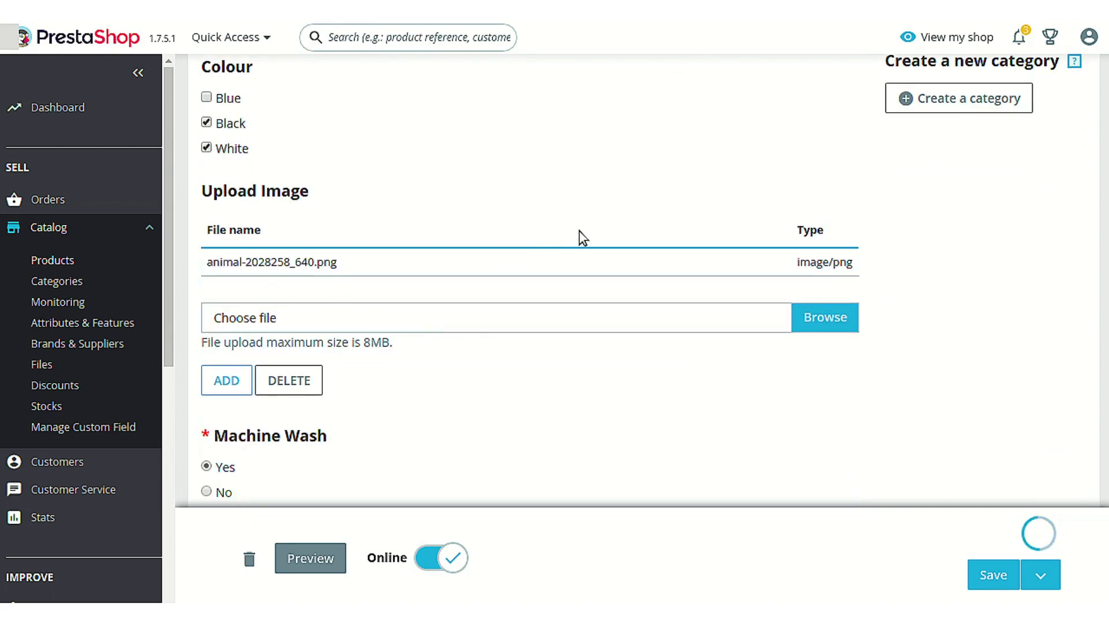
Scroll through the product page in the storefront, from the footer up to the product's price and options.
{"action": "scroll", "coordinate": [566, 248], "scroll_direction": "down", "scroll_amount": 3}
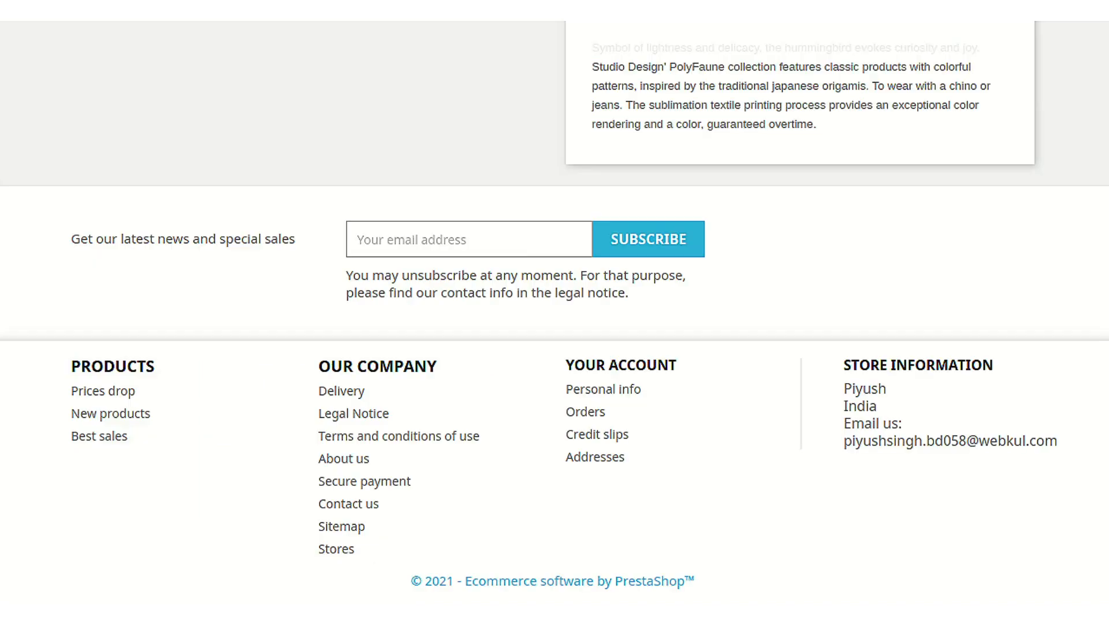
{"action": "scroll", "coordinate": [537, 241], "scroll_direction": "up", "scroll_amount": 9}
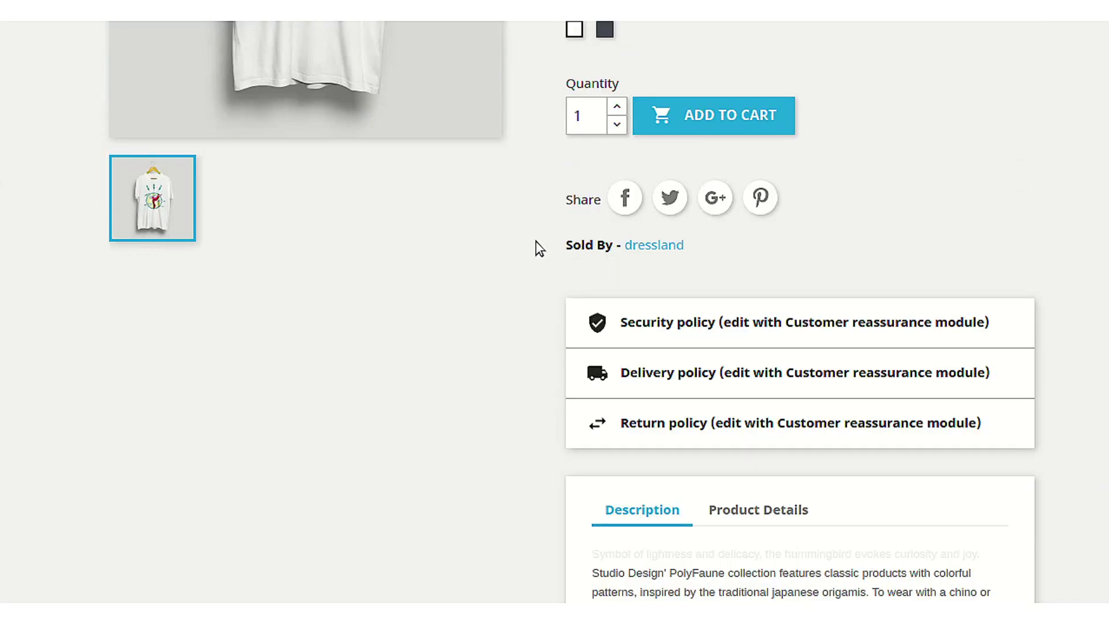
{"action": "scroll", "coordinate": [537, 240], "scroll_direction": "up", "scroll_amount": 4}
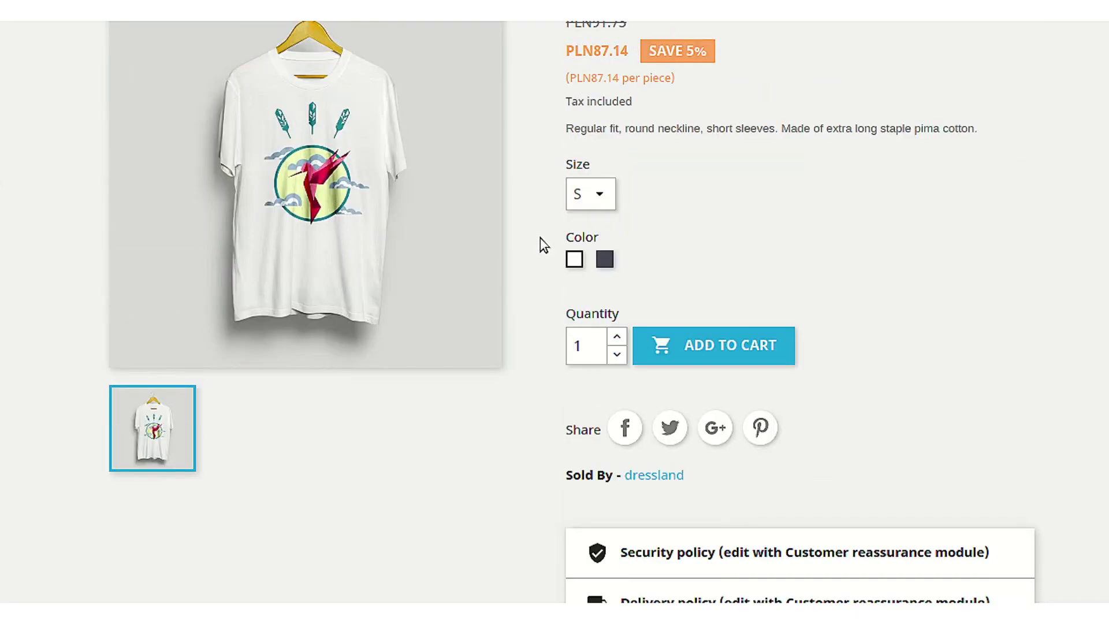
{"action": "scroll", "coordinate": [541, 239], "scroll_direction": "up", "scroll_amount": 4}
{"action": "scroll", "coordinate": [542, 239], "scroll_direction": "down", "scroll_amount": 13}
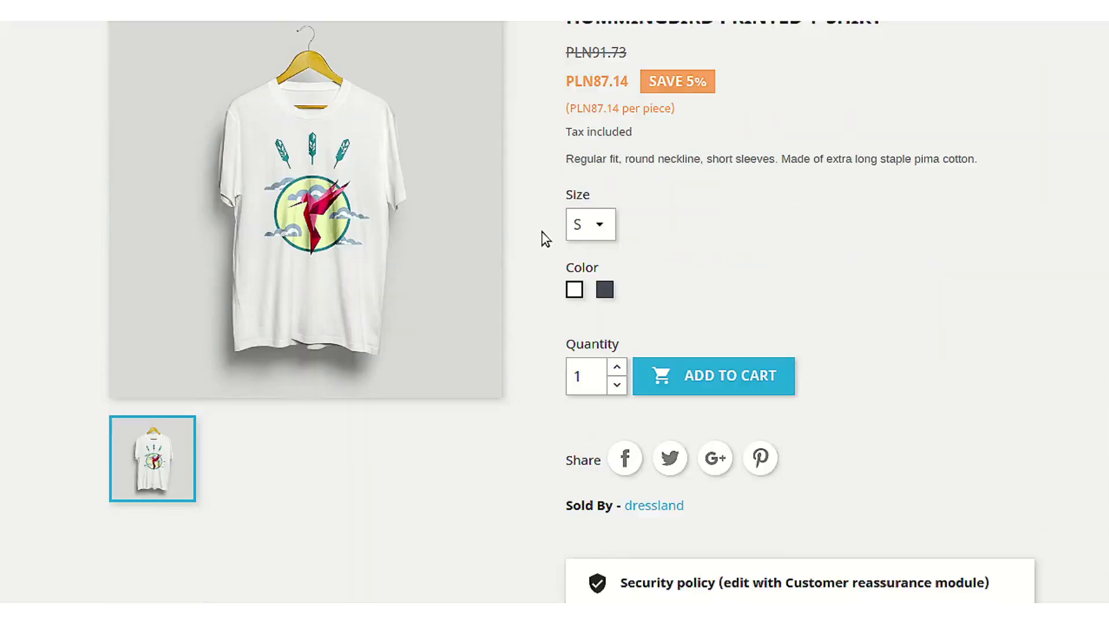
{"action": "scroll", "coordinate": [542, 238], "scroll_direction": "down", "scroll_amount": 4}
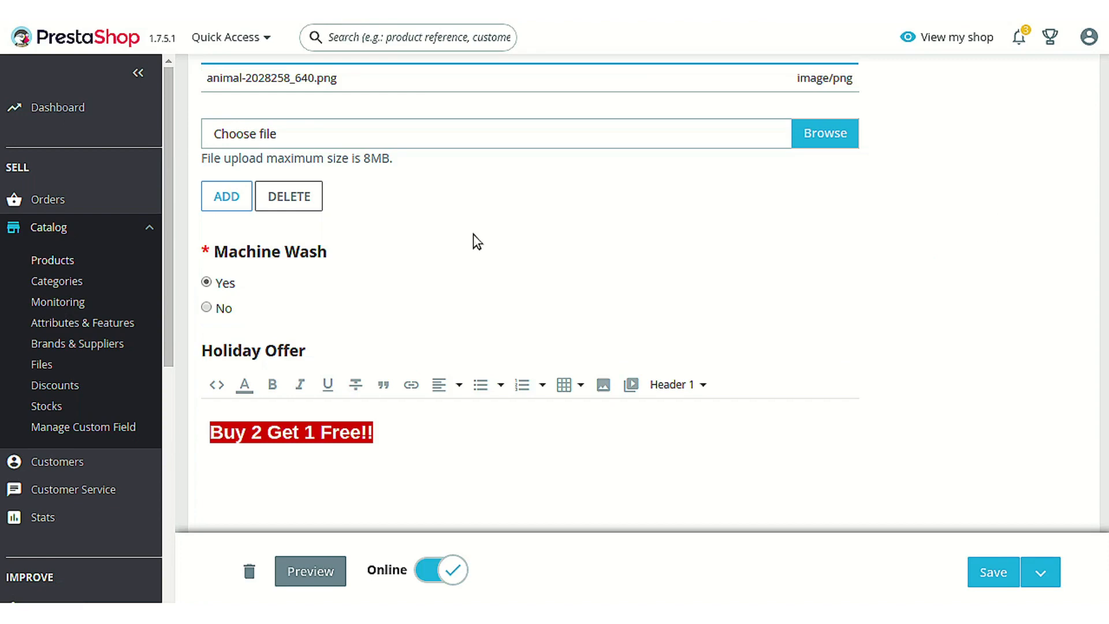
Scroll back up through the product edit page's custom fields to the Custom Fields heading.
{"action": "scroll", "coordinate": [532, 327], "scroll_direction": "up", "scroll_amount": 4}
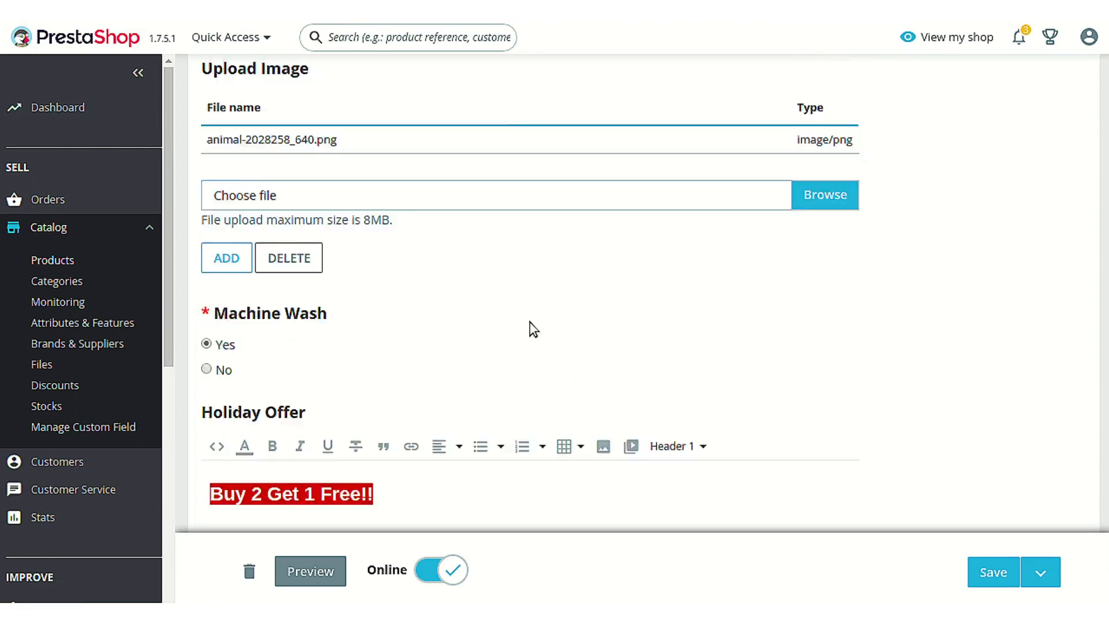
{"action": "scroll", "coordinate": [528, 325], "scroll_direction": "up", "scroll_amount": 5}
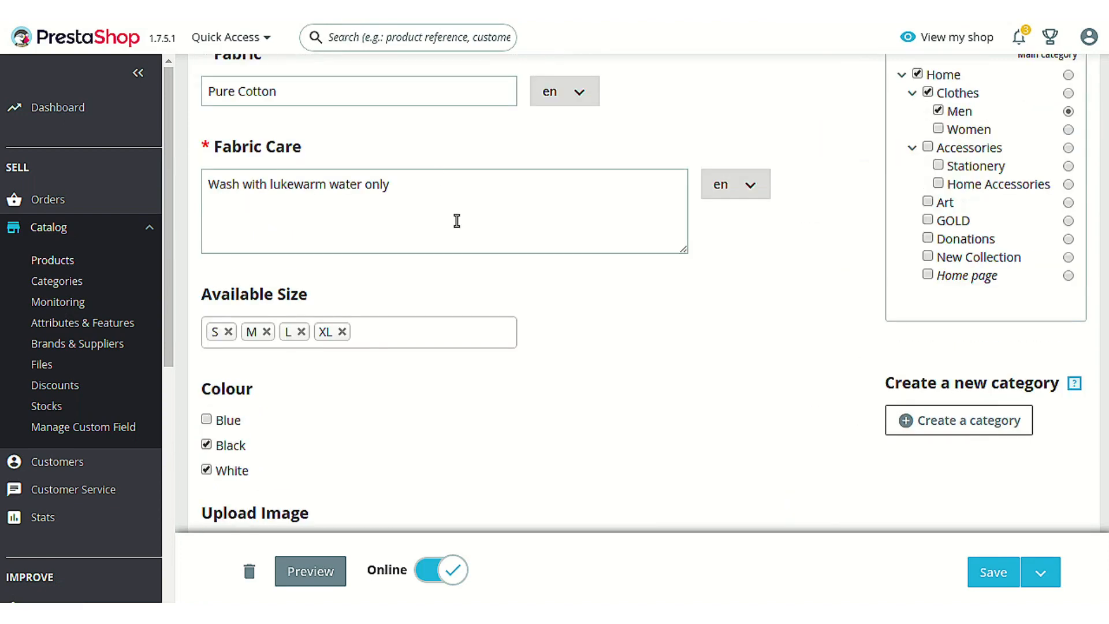
{"action": "scroll", "coordinate": [456, 220], "scroll_direction": "up", "scroll_amount": 3}
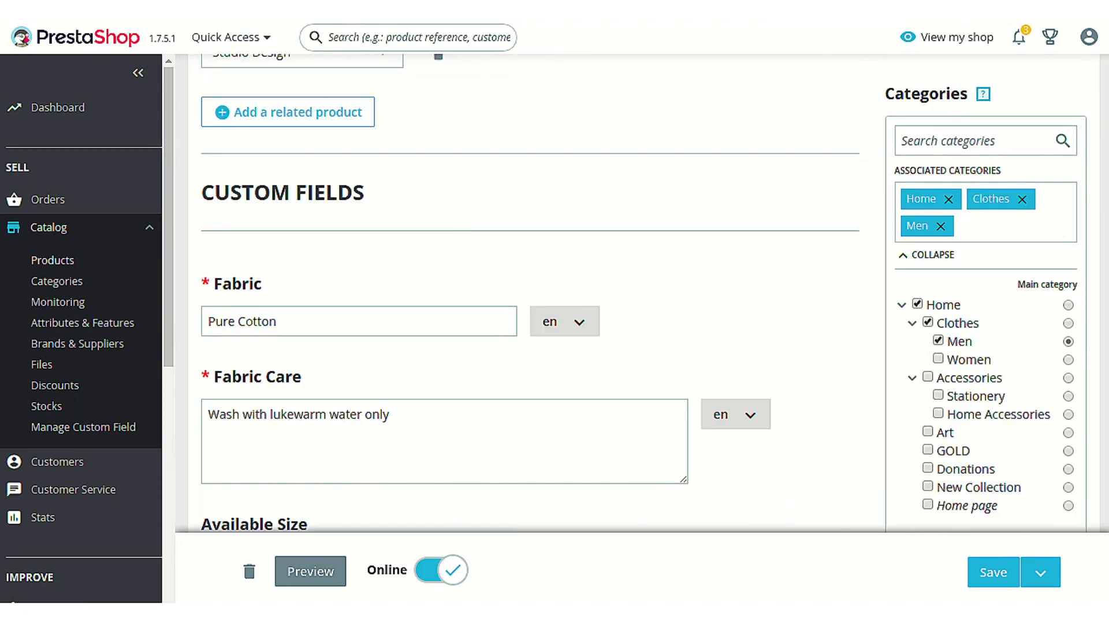